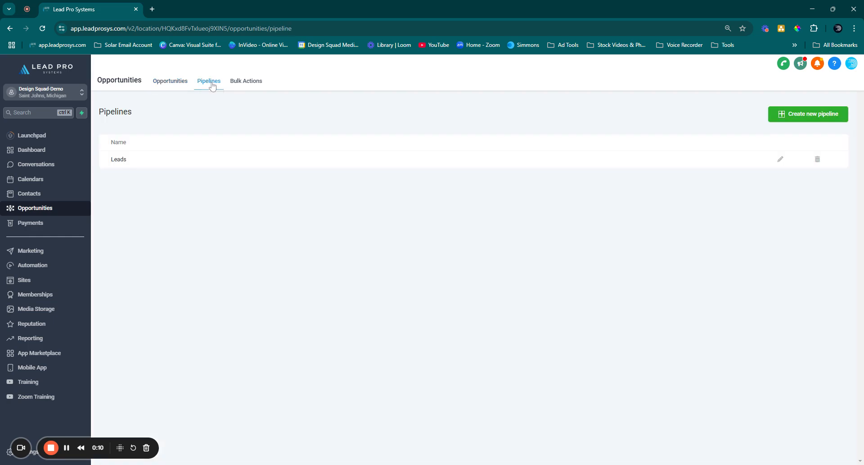
- View the blank form for creating a new pipeline and close it without saving
{"action": "left_click", "coordinate": [829, 115]}
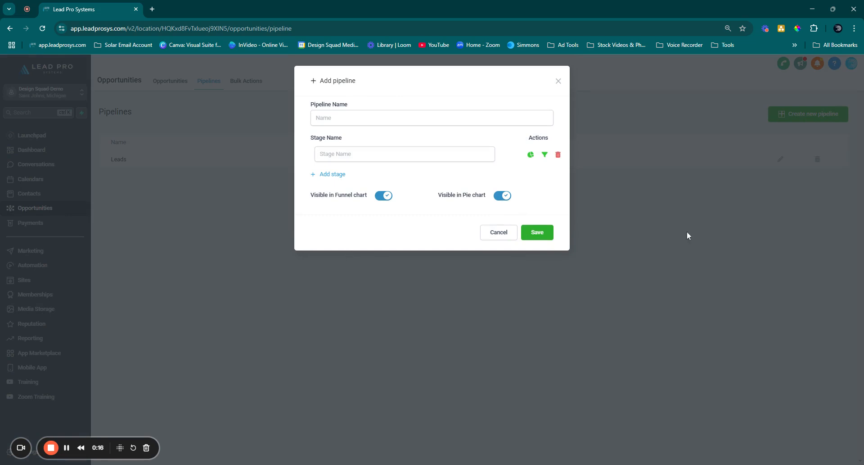
{"action": "left_click", "coordinate": [558, 81]}
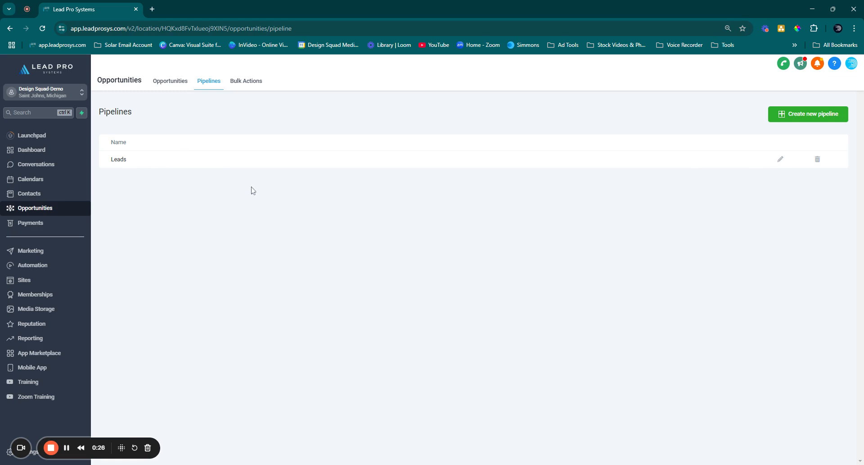
- Edit the Leads pipeline and delete its Deposit Taken stage
{"action": "left_click", "coordinate": [780, 159]}
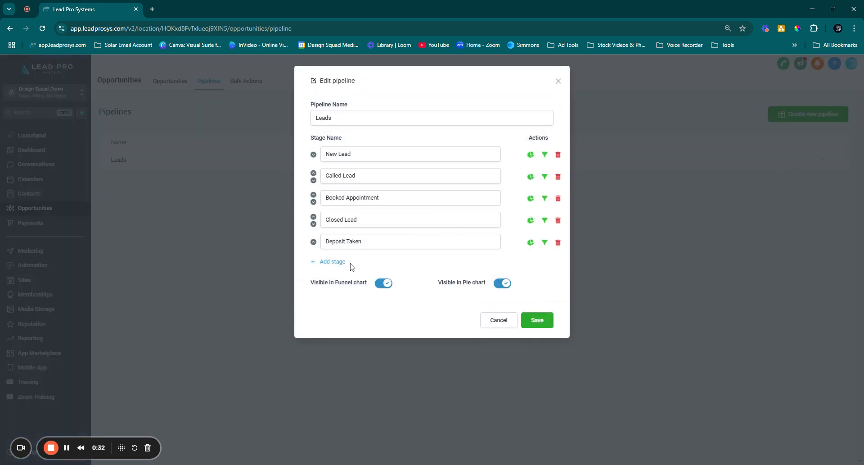
{"action": "left_click", "coordinate": [557, 242]}
{"action": "left_click", "coordinate": [471, 95]}
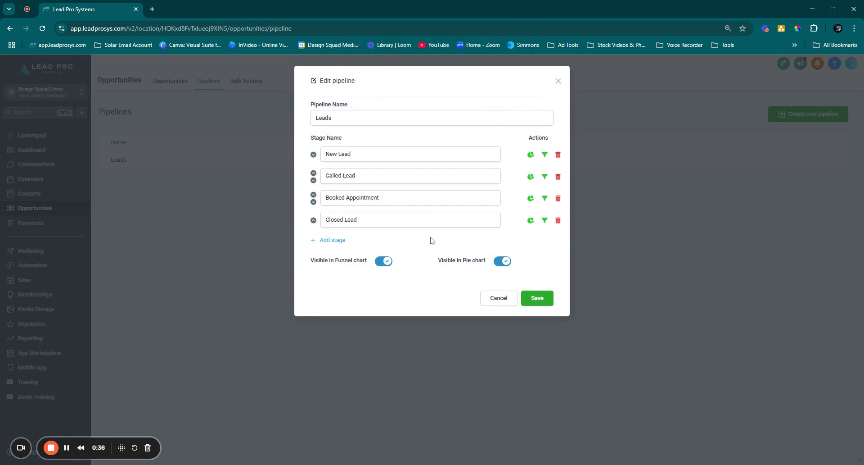
- Add a stage named Deposit Taken to the Leads pipeline, move it above Closed Lead, and save the pipeline
{"action": "left_click", "coordinate": [331, 240]}
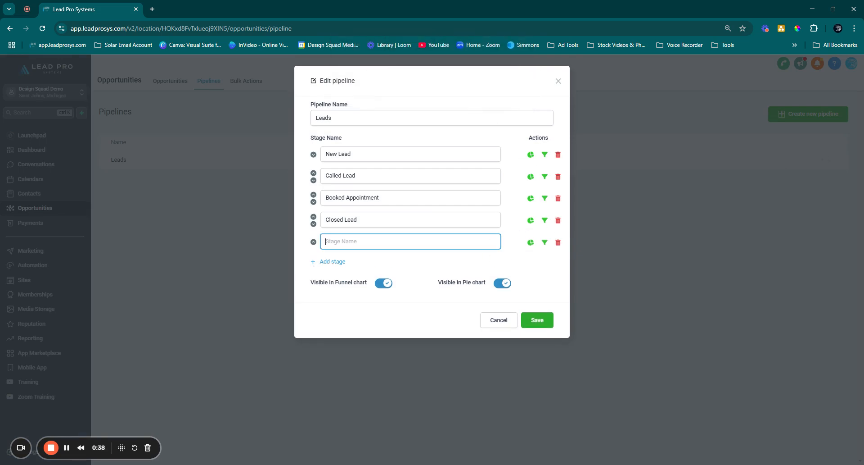
{"action": "type", "text": "Deposit Taken"}
{"action": "left_click", "coordinate": [314, 242]}
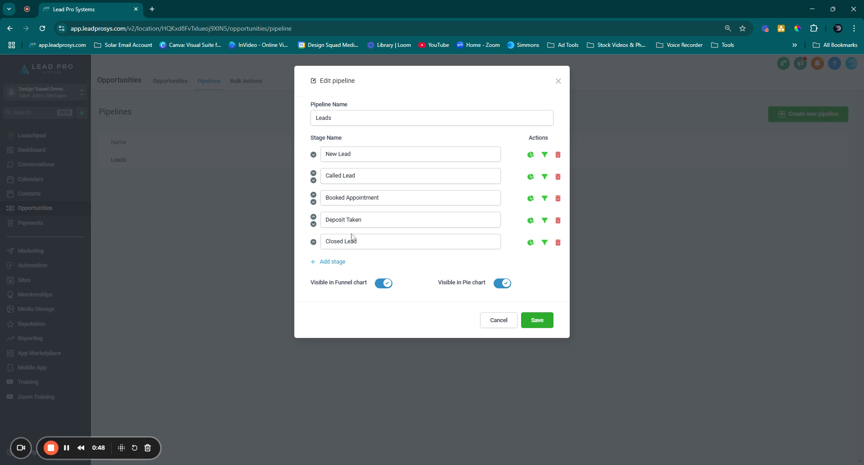
{"action": "left_click", "coordinate": [525, 320]}
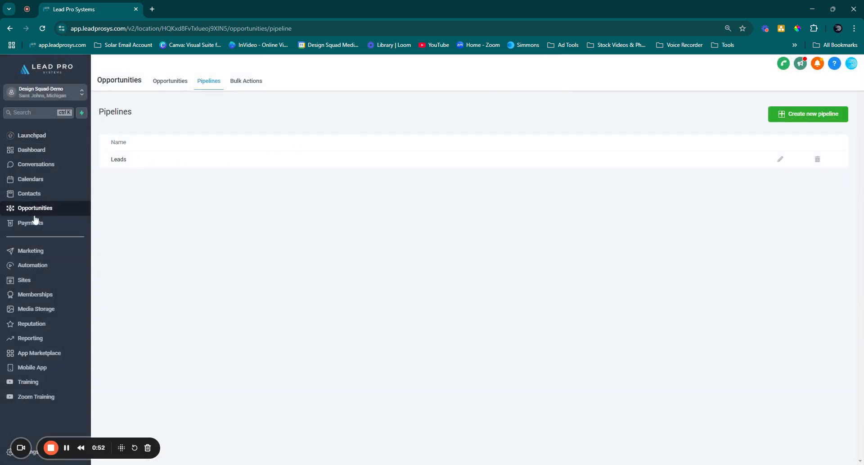
- On the opportunities board, change the New Lead opportunity's stage to Called Lead and update the record
{"action": "left_click", "coordinate": [164, 82]}
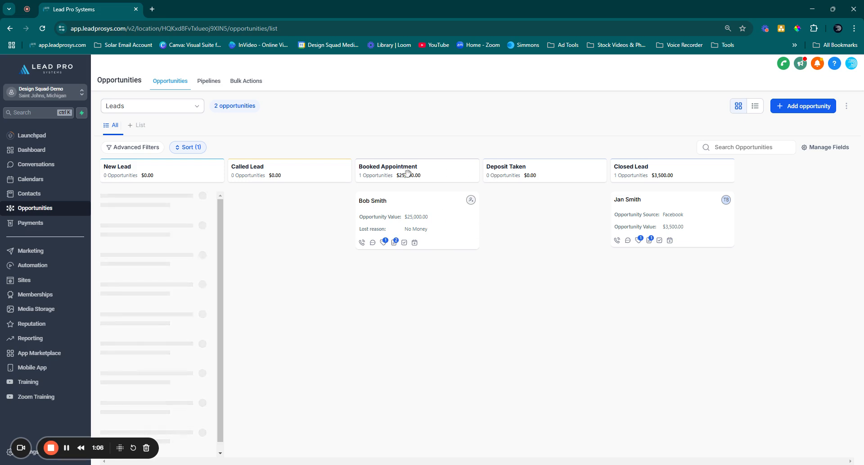
{"action": "mouse_move", "coordinate": [400, 200]}
{"action": "left_mouse_down"}
{"action": "mouse_move", "coordinate": [522, 198]}
{"action": "mouse_move", "coordinate": [333, 202]}
{"action": "mouse_move", "coordinate": [388, 194]}
{"action": "left_mouse_up"}
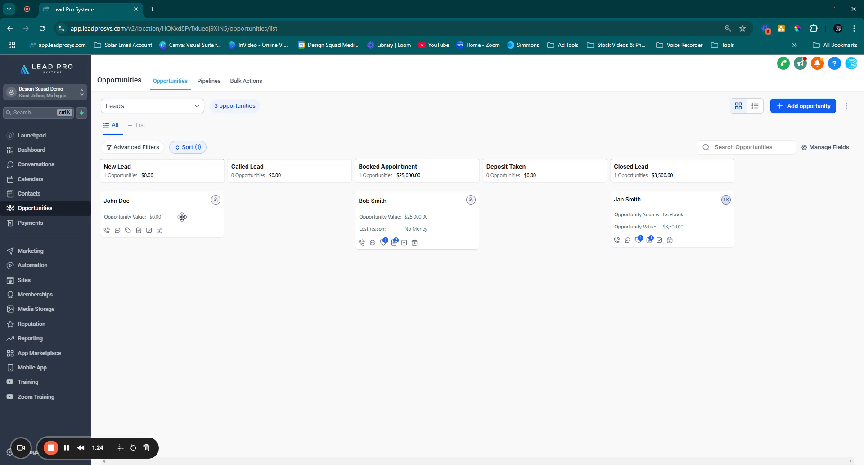
{"action": "mouse_move", "coordinate": [180, 216]}
{"action": "left_mouse_down"}
{"action": "mouse_move", "coordinate": [199, 224]}
{"action": "mouse_move", "coordinate": [295, 201]}
{"action": "mouse_move", "coordinate": [530, 229]}
{"action": "mouse_move", "coordinate": [312, 257]}
{"action": "mouse_move", "coordinate": [149, 220]}
{"action": "mouse_move", "coordinate": [168, 208]}
{"action": "left_mouse_up"}
{"action": "left_click", "coordinate": [197, 231]}
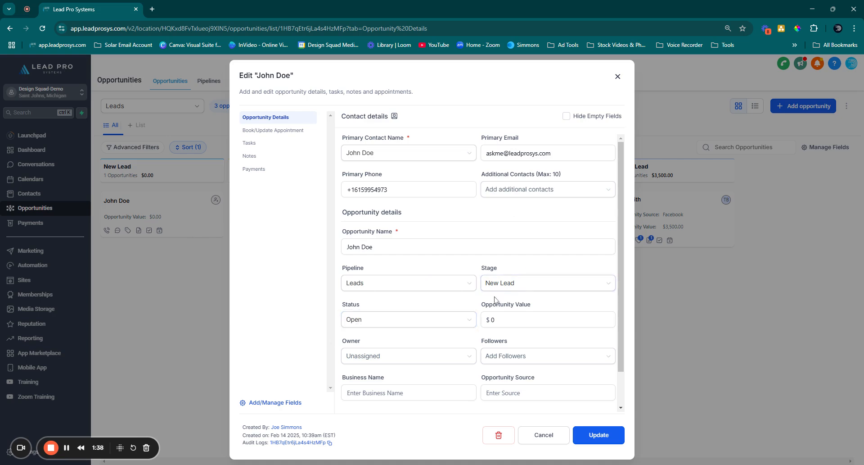
{"action": "left_click", "coordinate": [520, 283]}
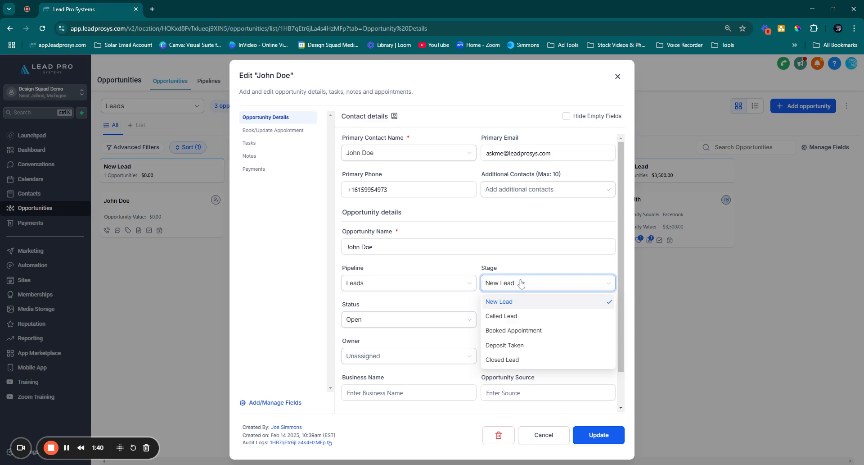
{"action": "left_click", "coordinate": [520, 317]}
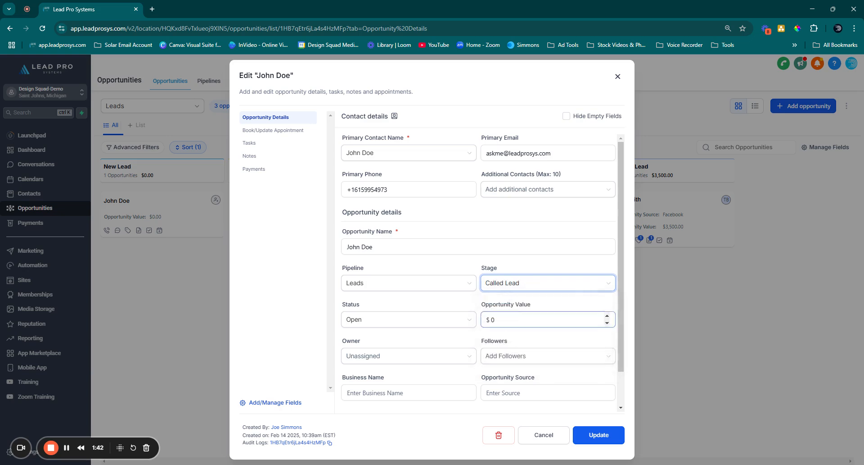
{"action": "left_click", "coordinate": [594, 433]}
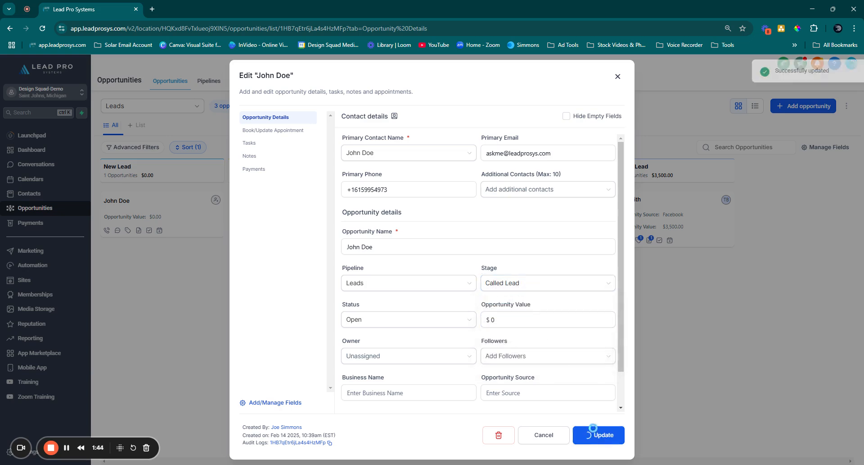
{"action": "left_click", "coordinate": [617, 77]}
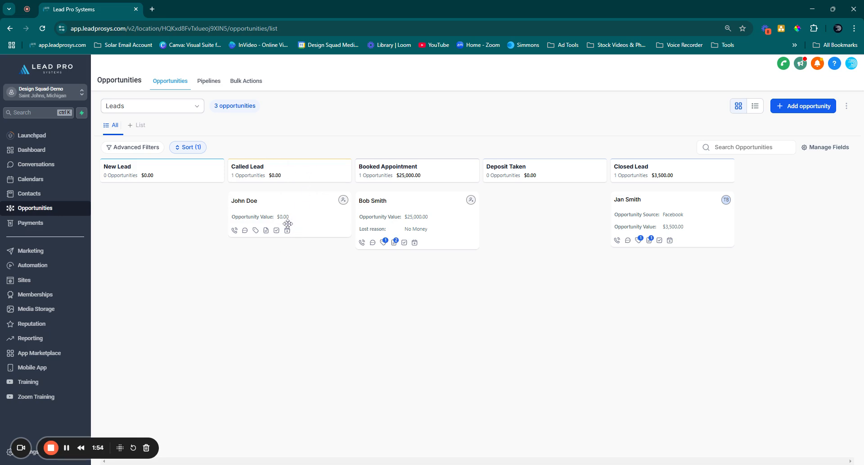
- Review the notes, opportunity details and appointment form of the Booked Appointment opportunity
{"action": "mouse_move", "coordinate": [386, 244]}
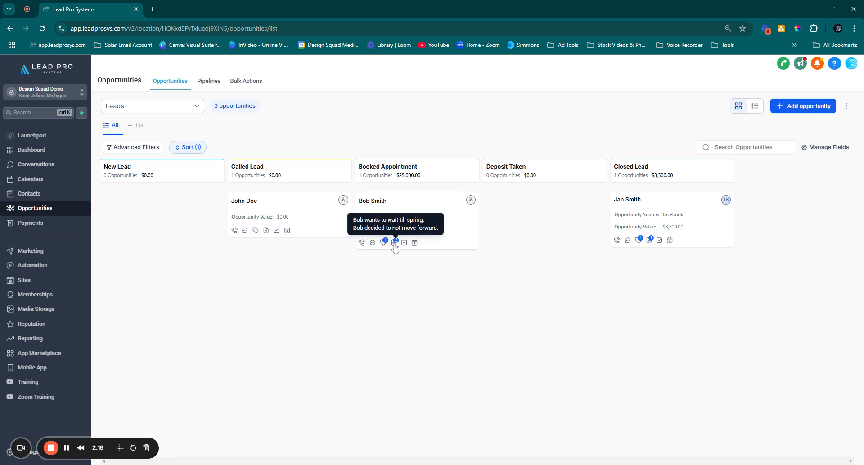
{"action": "left_click", "coordinate": [395, 243]}
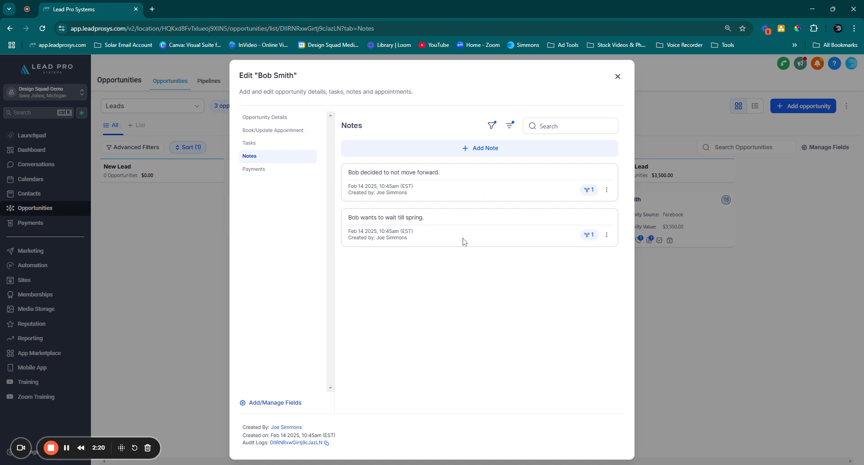
{"action": "left_click", "coordinate": [254, 118]}
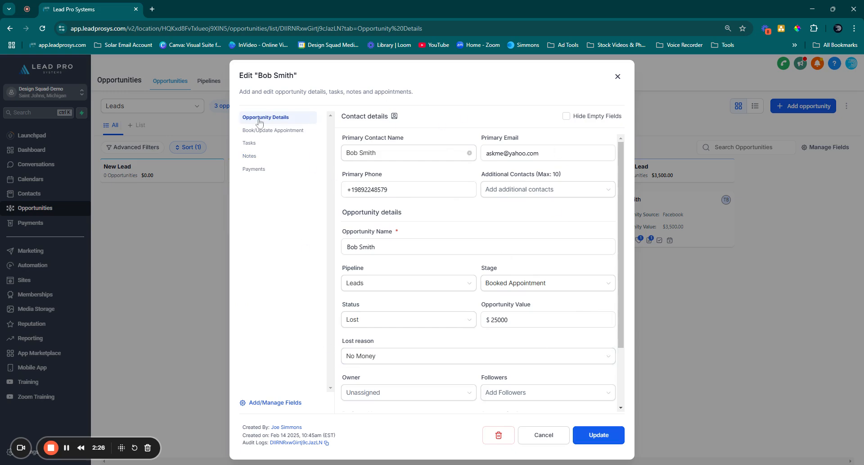
{"action": "left_click", "coordinate": [253, 131]}
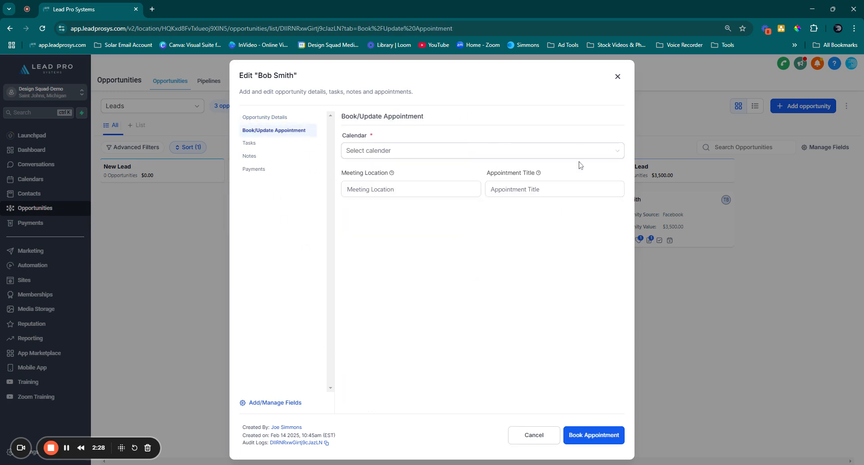
- Fill in a task titled "Call Back in spring" with description "dukgkaufdhaiudhoiuhadou" for the Booked Appointment opportunity and assign it to a team member
{"action": "left_click", "coordinate": [251, 145]}
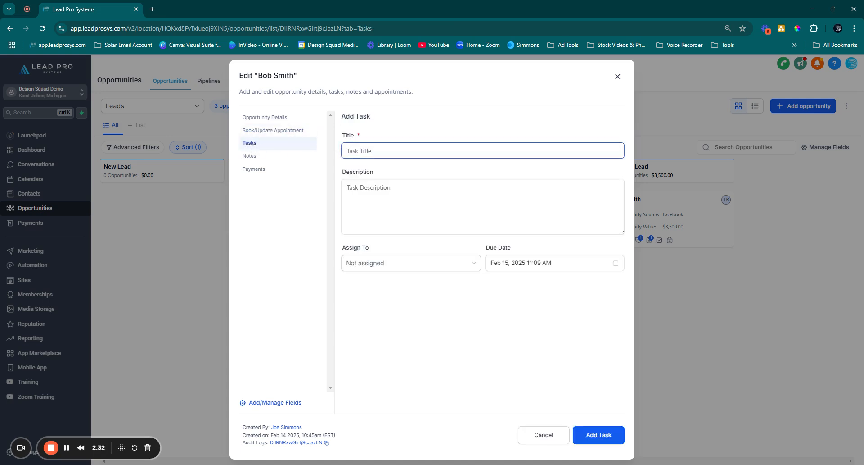
{"action": "type", "text": "Call Back in sp"}
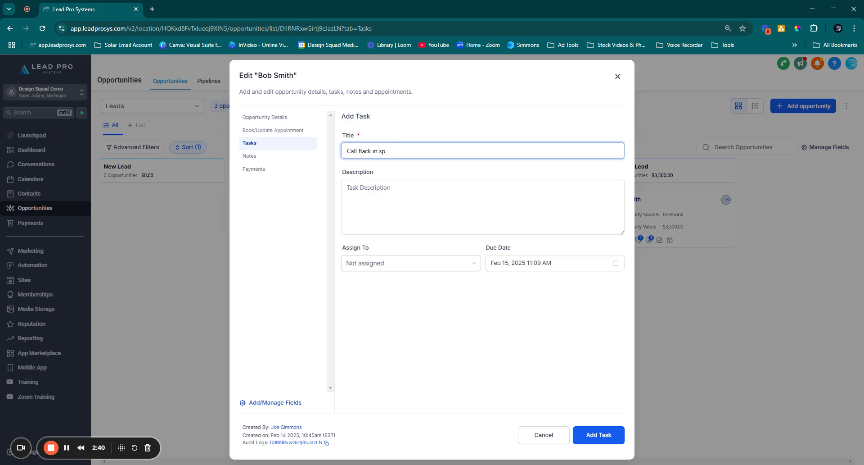
{"action": "type", "text": "ring"}
{"action": "key", "text": "Tab"}
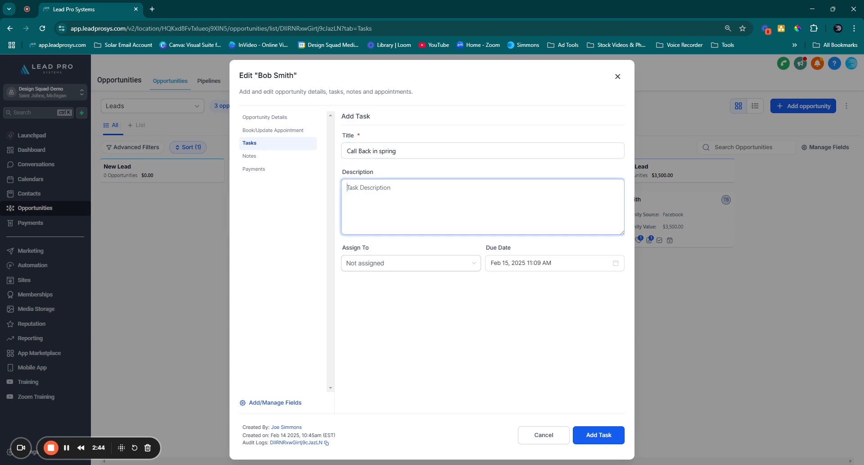
{"action": "type", "text": "dukgkaufdhaiudhoiuhadou"}
{"action": "key", "text": "Tab"}
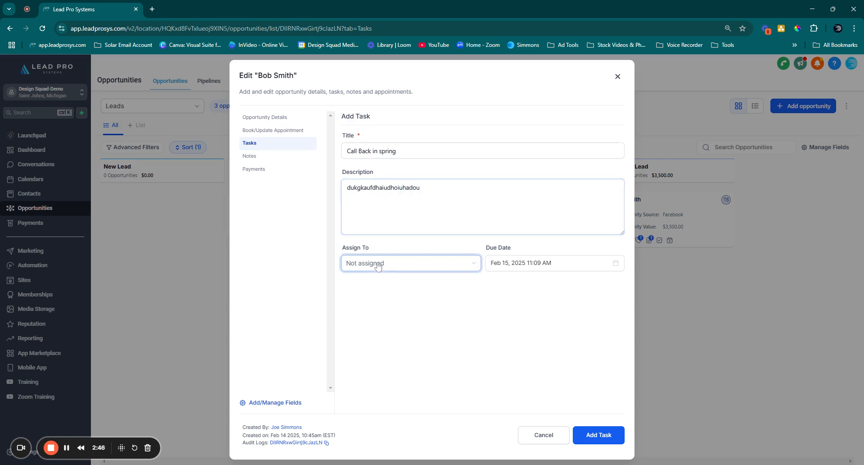
{"action": "left_click", "coordinate": [379, 267]}
{"action": "left_click", "coordinate": [373, 345]}
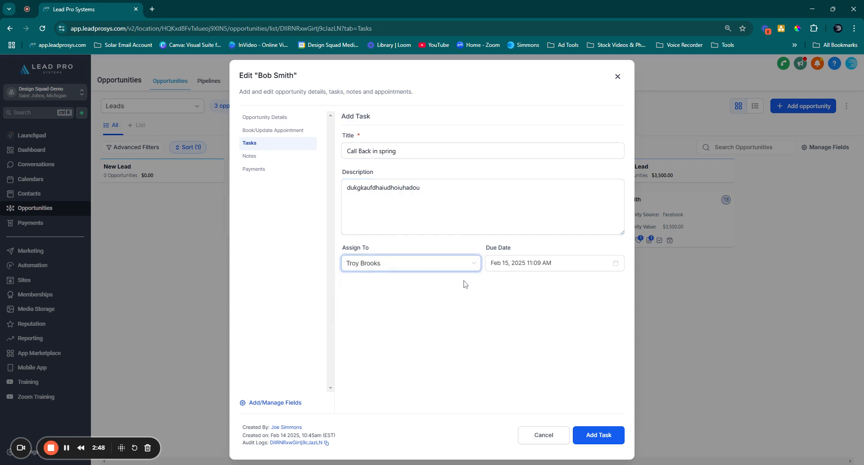
- Set the task's due date to May 15, 2025 and add the task to the opportunity
{"action": "left_click", "coordinate": [501, 262]}
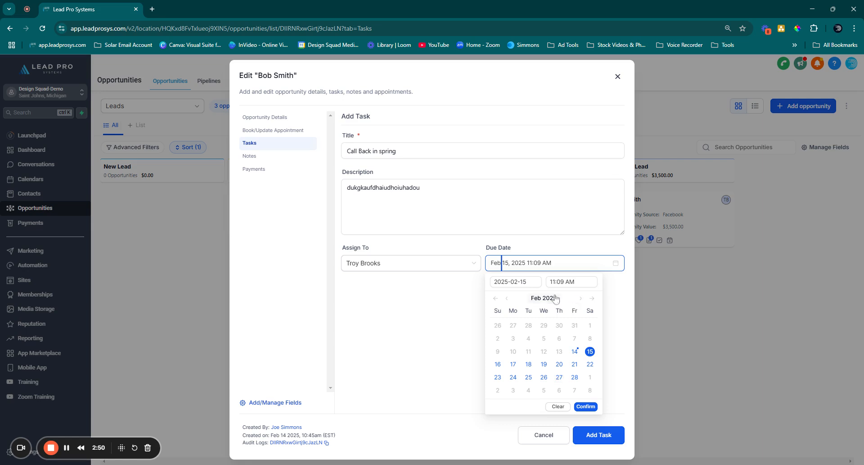
{"action": "left_click", "coordinate": [581, 297]}
{"action": "left_click", "coordinate": [580, 298]}
{"action": "left_click", "coordinate": [581, 298]}
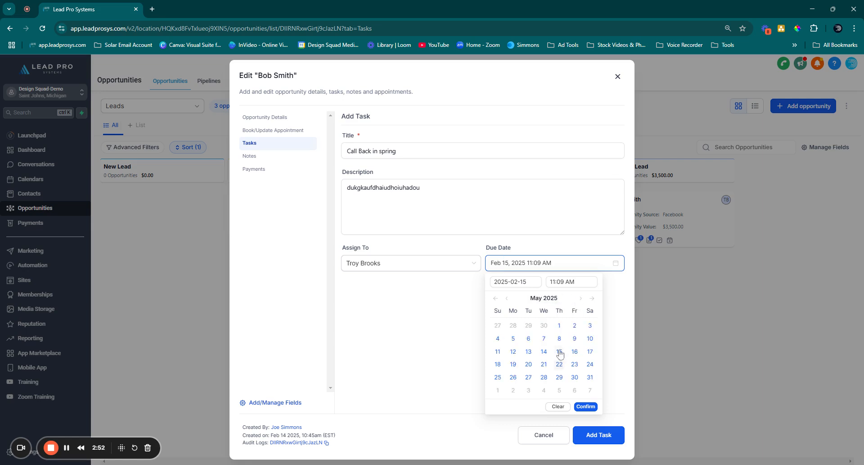
{"action": "left_click", "coordinate": [559, 351]}
{"action": "left_click", "coordinate": [585, 406]}
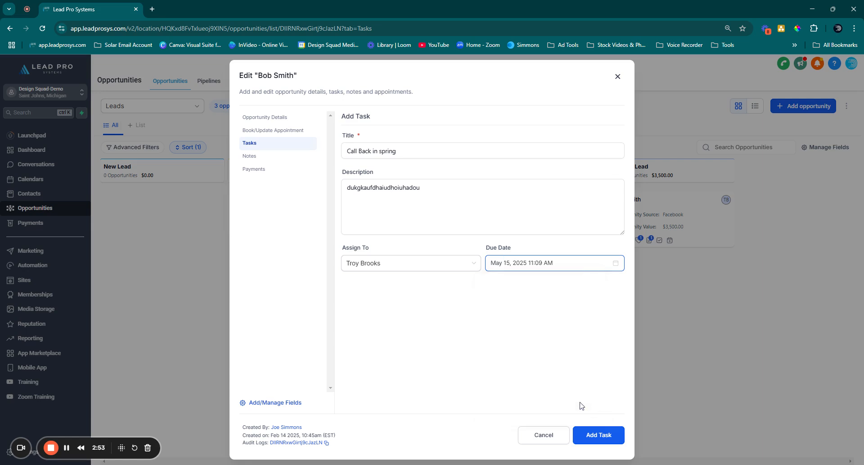
{"action": "left_click", "coordinate": [591, 432]}
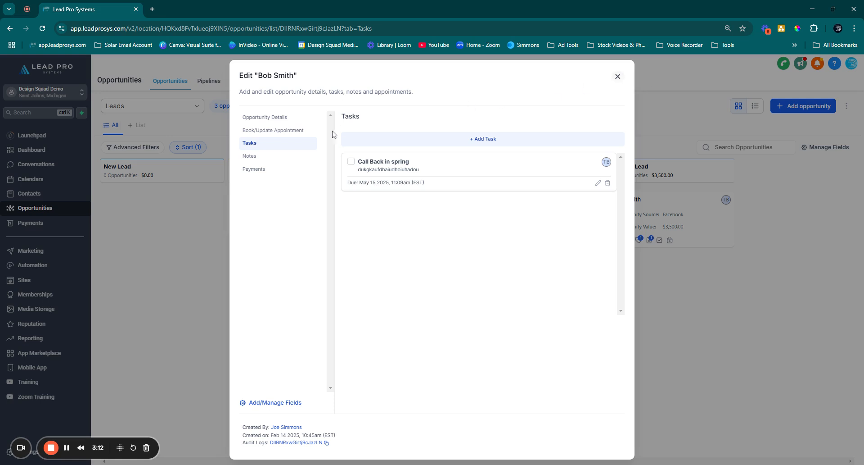
- View the Booked Appointment opportunity's notes again and close the record
{"action": "left_click", "coordinate": [257, 157]}
{"action": "left_click_drag", "start_coordinate": [265, 221], "coordinate": [359, 218]}
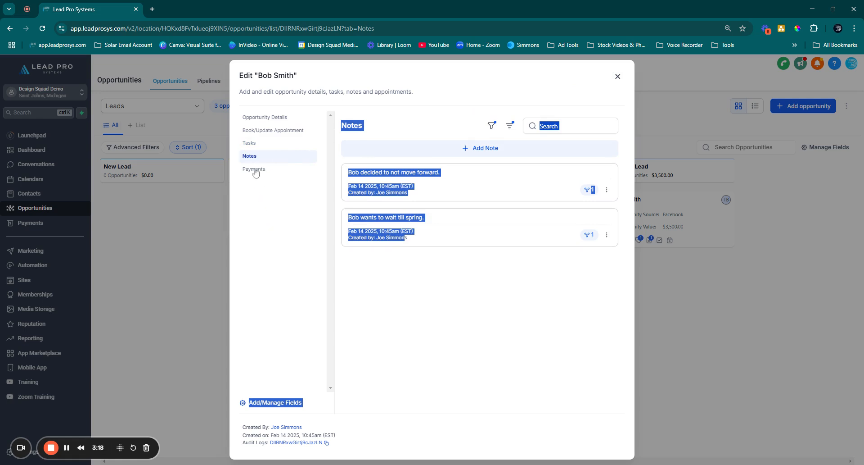
{"action": "left_click", "coordinate": [618, 77]}
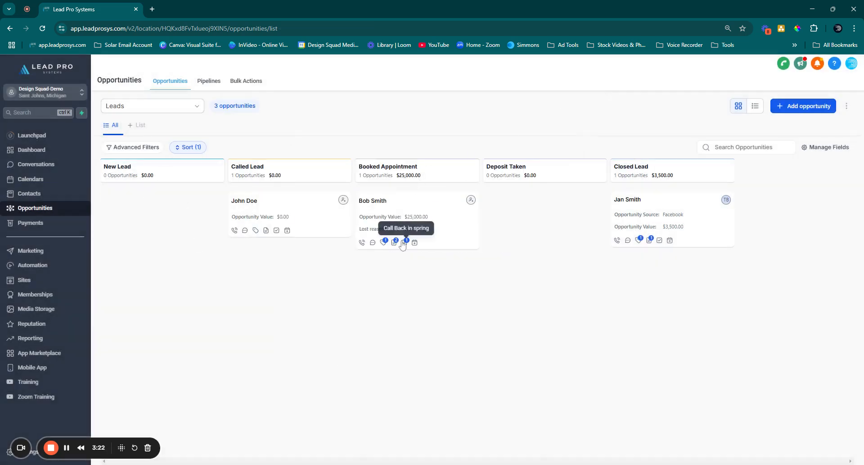
- Move the Called Lead opportunity's card to the Deposit Taken stage on the board
{"action": "left_click", "coordinate": [297, 210]}
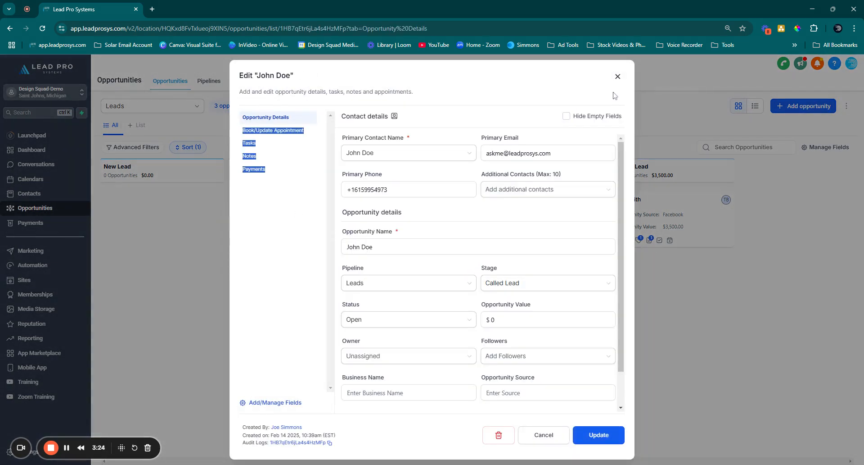
{"action": "key", "text": "Escape"}
{"action": "left_click_drag", "start_coordinate": [320, 212], "coordinate": [570, 225]}
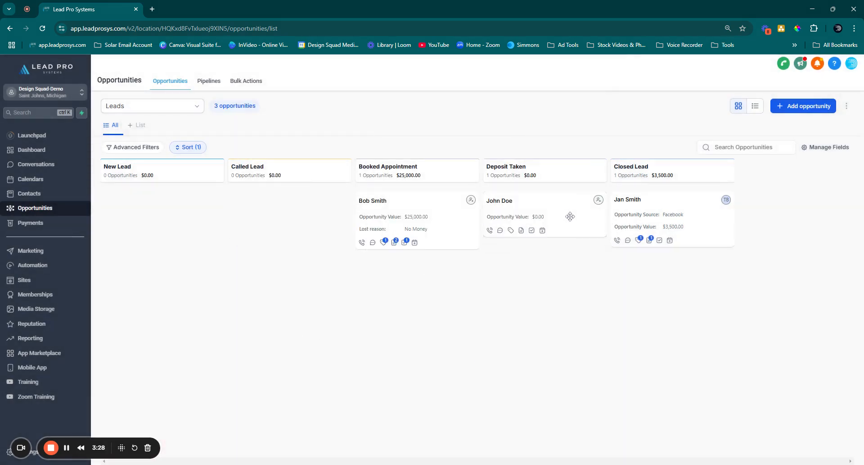
- Set the opportunity value of the Deposit Taken opportunity to $250 and update the record
{"action": "left_click", "coordinate": [570, 218]}
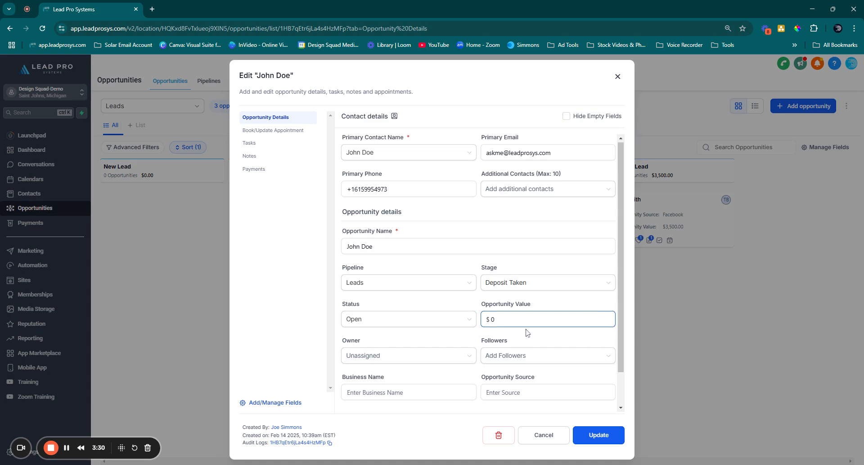
{"action": "scroll", "coordinate": [524, 327], "scroll_direction": "down", "scroll_amount": 1}
{"action": "double_click", "coordinate": [494, 280]}
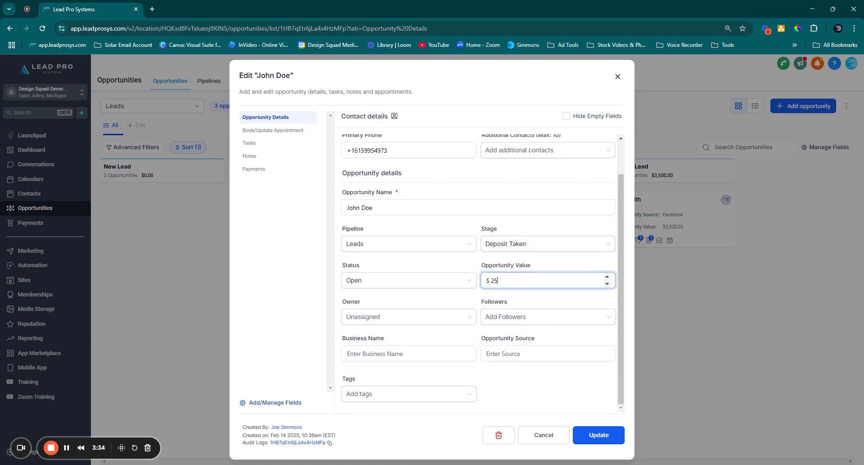
{"action": "left_click", "coordinate": [613, 441]}
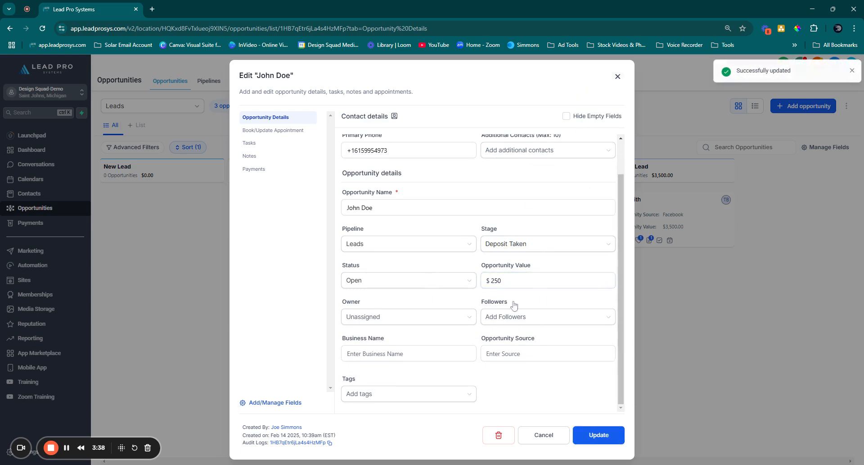
{"action": "left_click", "coordinate": [497, 284]}
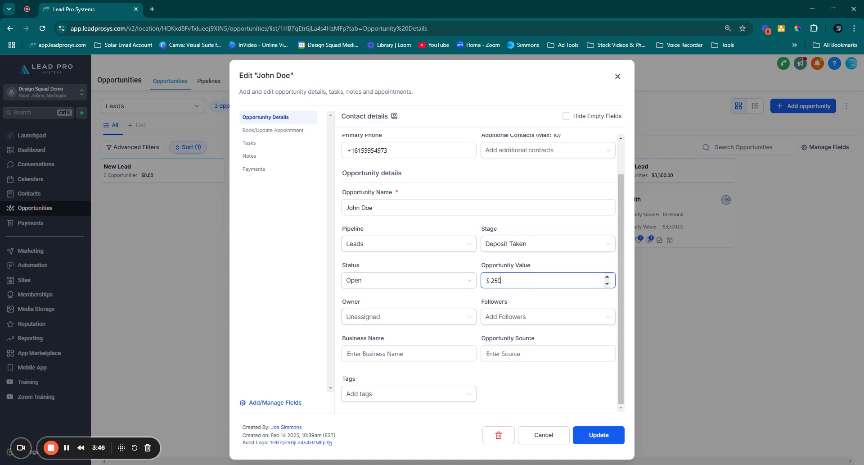
{"action": "double_click", "coordinate": [500, 281]}
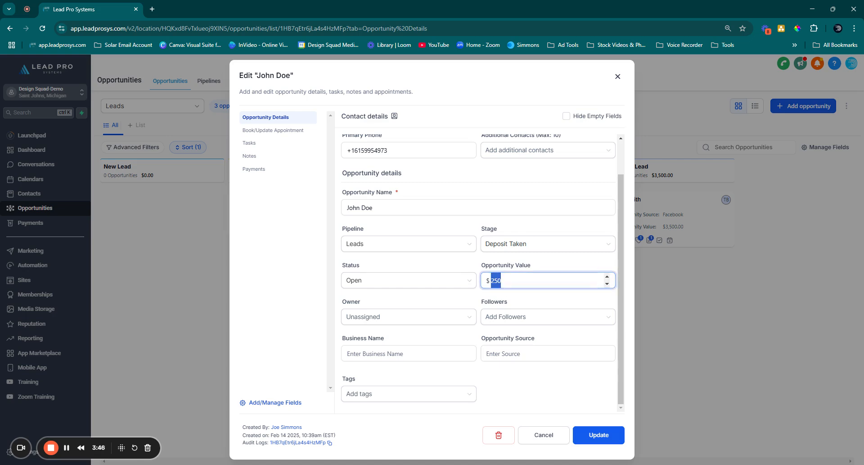
{"action": "left_click", "coordinate": [618, 76]}
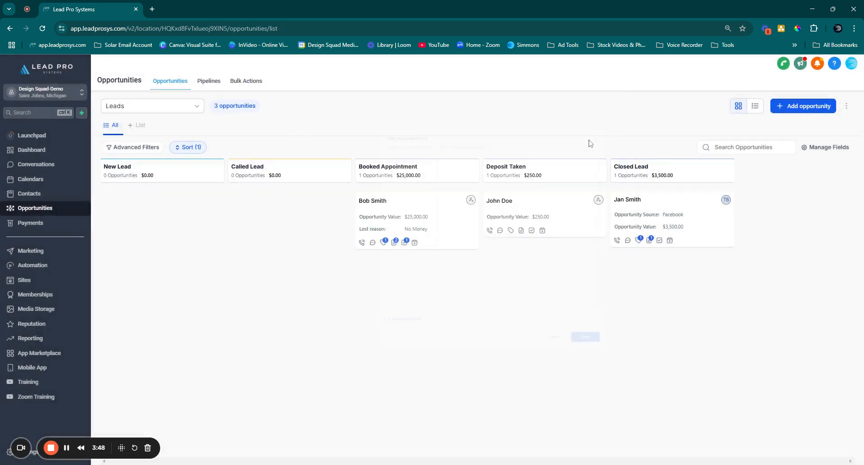
- Set the opportunity value of the Deposit Taken opportunity to $20,000, update the record and close it
{"action": "left_click", "coordinate": [565, 221]}
{"action": "key", "text": "ctrl+a"}
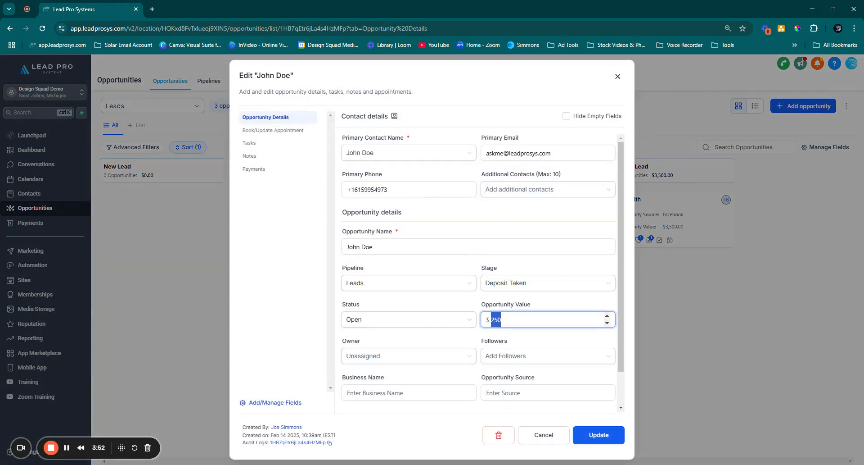
{"action": "type", "text": "20000"}
{"action": "left_click", "coordinate": [585, 435]}
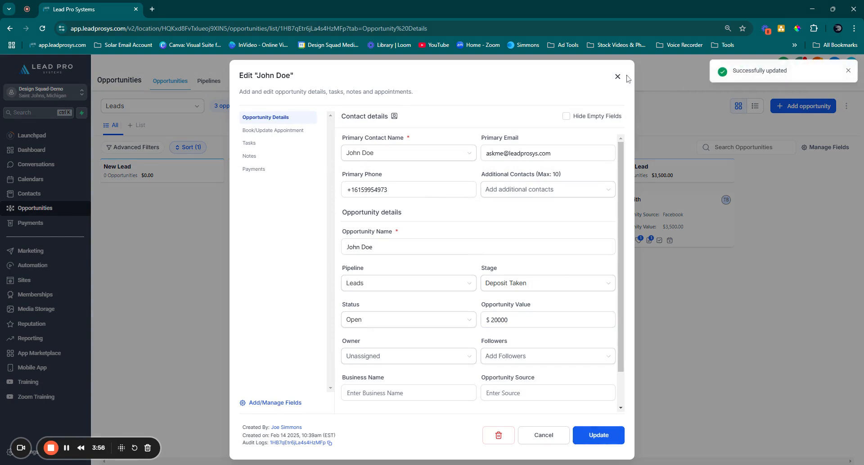
{"action": "left_click", "coordinate": [618, 77]}
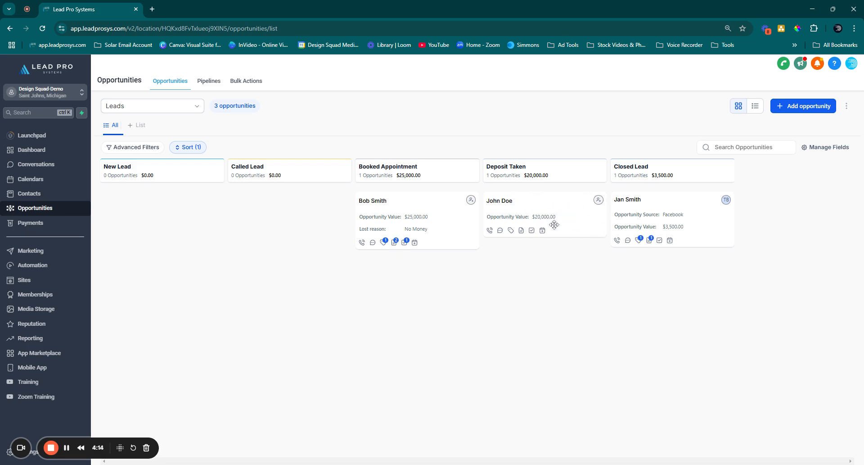
- Reopen the Deposit Taken opportunity and add the existing tag "facebook ads"
{"action": "left_click", "coordinate": [577, 218]}
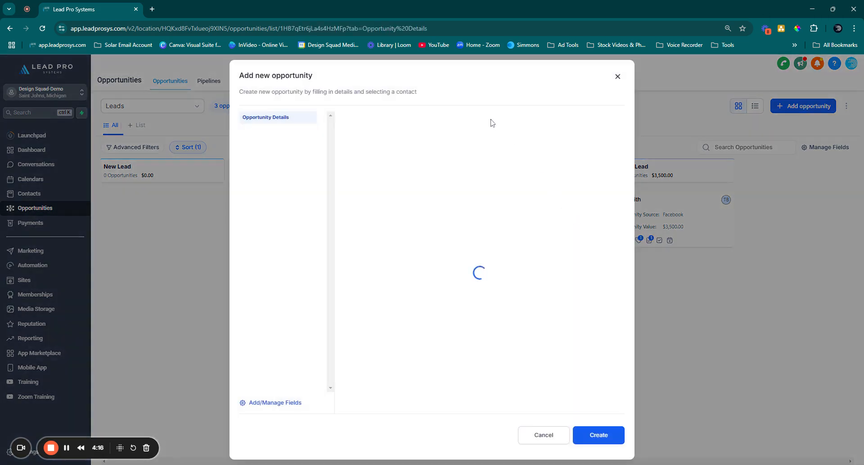
{"action": "scroll", "coordinate": [439, 248], "scroll_direction": "down", "scroll_amount": 1}
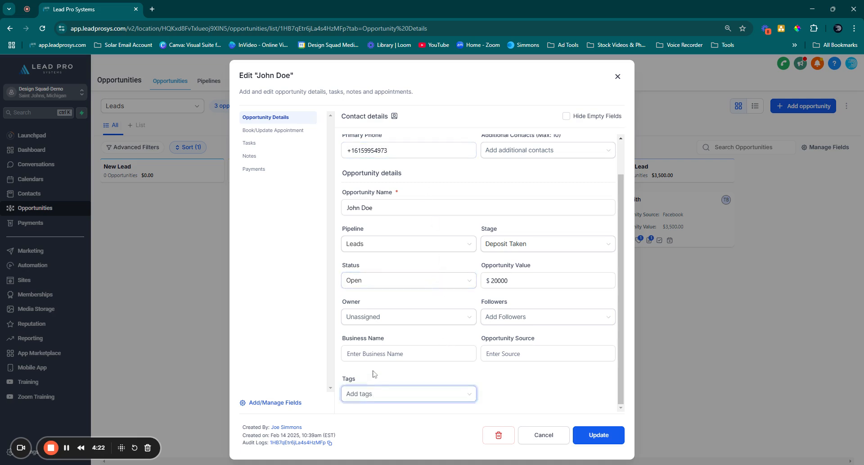
{"action": "left_click", "coordinate": [370, 395]}
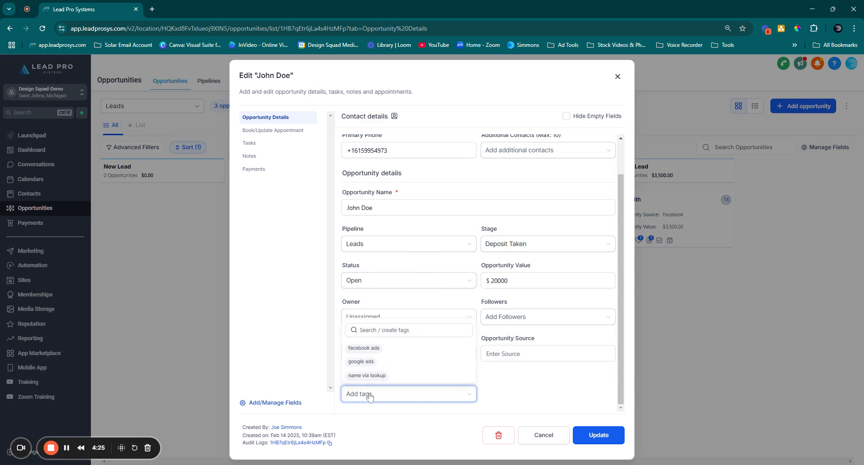
{"action": "left_click", "coordinate": [367, 349]}
{"action": "left_click", "coordinate": [504, 402]}
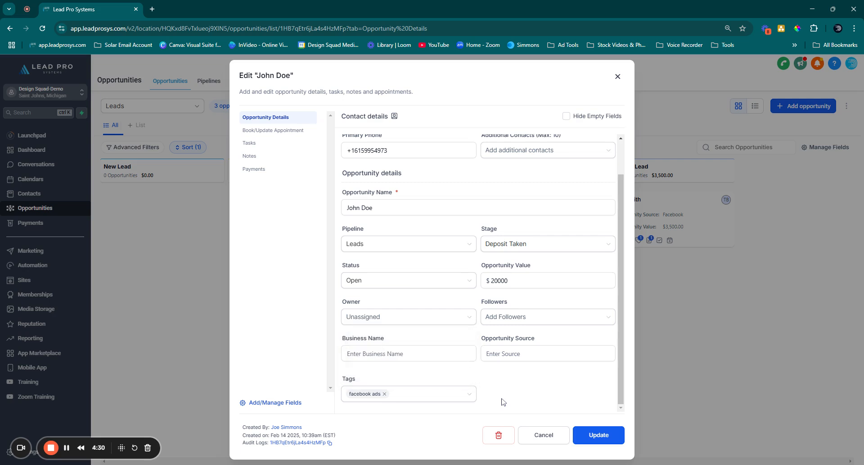
- Create a new tag named "Deck" and add it to the same opportunity
{"action": "left_click", "coordinate": [393, 396]}
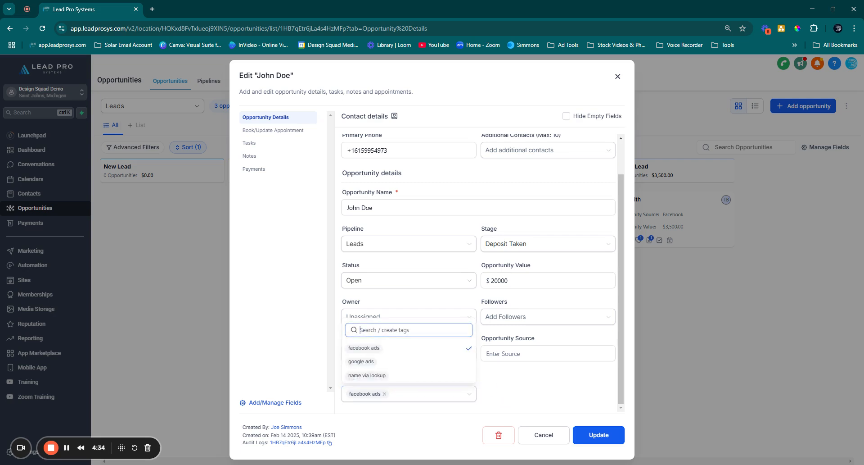
{"action": "type", "text": "Deck"}
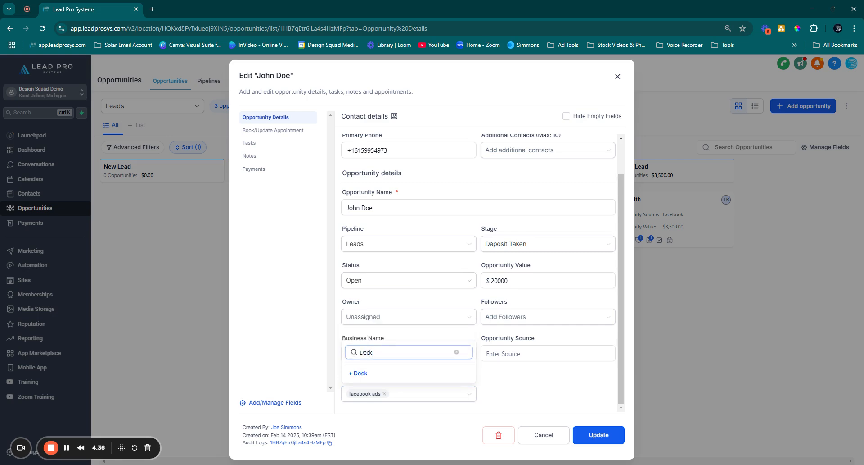
{"action": "left_click", "coordinate": [359, 373]}
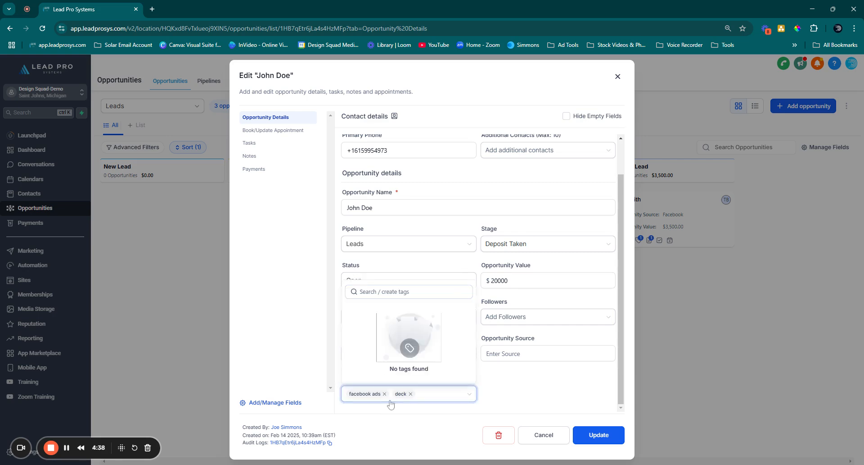
{"action": "left_click", "coordinate": [410, 427]}
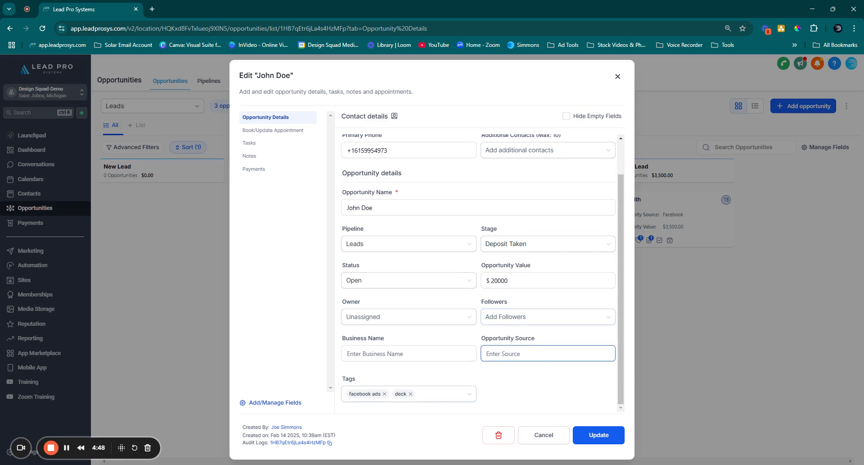
- Set the opportunity source to "Called In", update the record and close it
{"action": "left_click", "coordinate": [540, 353]}
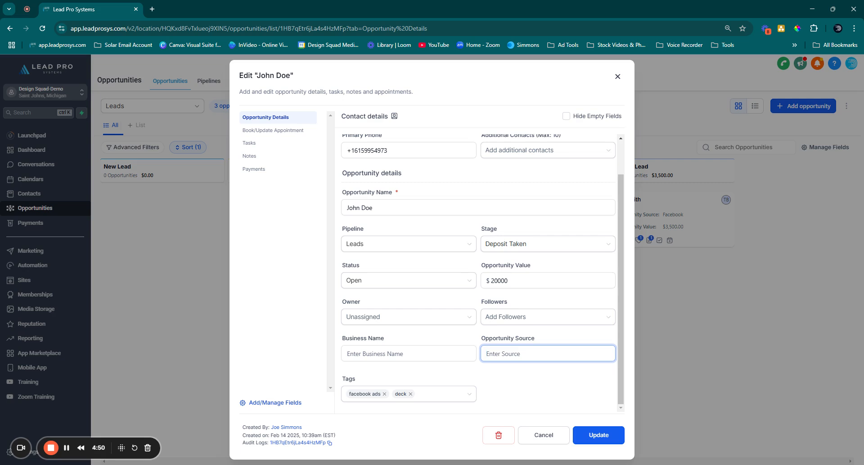
{"action": "type", "text": "Wa"}
{"action": "double_click", "coordinate": [494, 355]}
{"action": "left_click", "coordinate": [490, 366]}
{"action": "left_click", "coordinate": [505, 359]}
{"action": "key", "text": "BackSpace"}
{"action": "key", "text": "BackSpace"}
{"action": "key", "text": "BackSpace"}
{"action": "type", "text": "Ca"}
{"action": "left_click", "coordinate": [588, 436]}
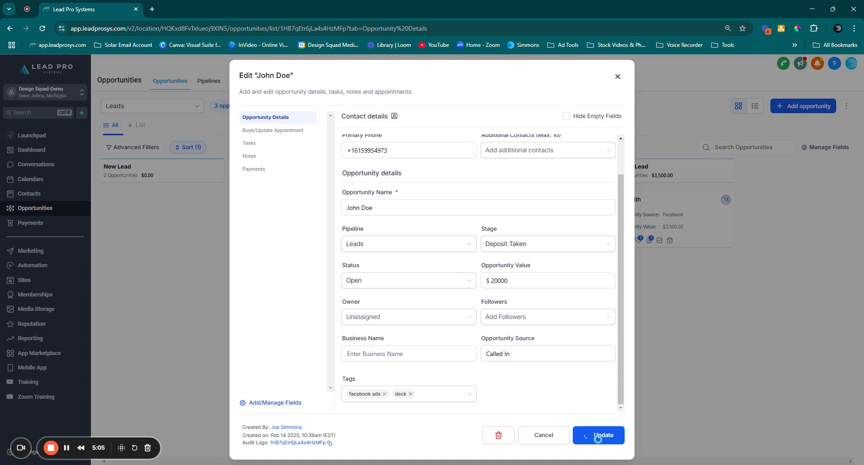
{"action": "left_click", "coordinate": [618, 76]}
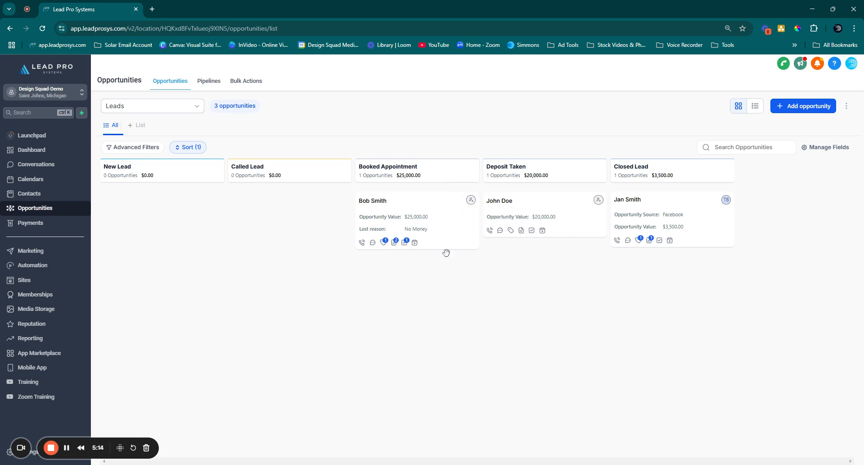
- Customise the opportunity card fields by removing Business Name and adding Contact's Email and Contact's Phone
{"action": "left_click", "coordinate": [823, 149]}
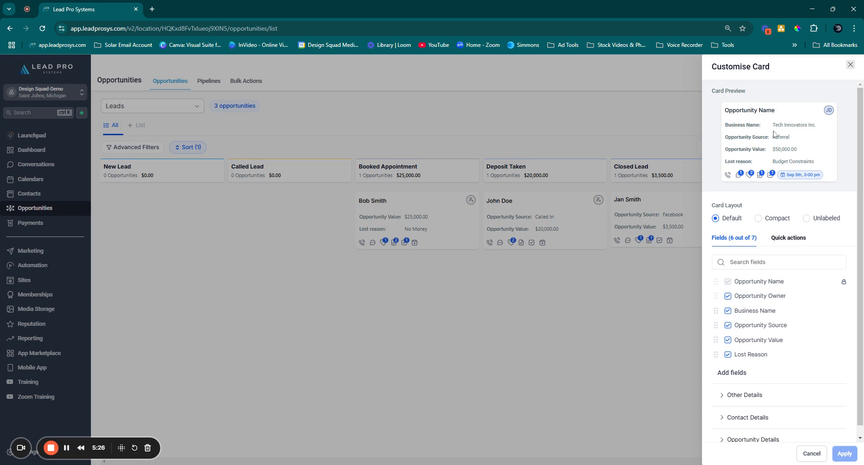
{"action": "left_click", "coordinate": [729, 311]}
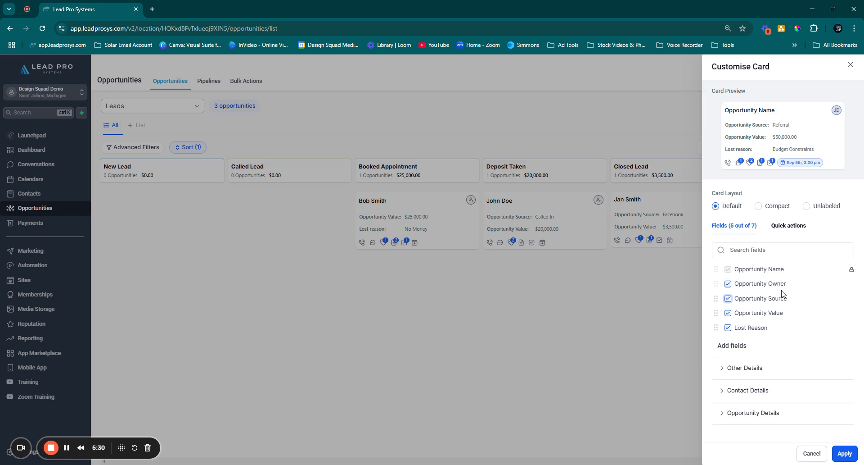
{"action": "left_click", "coordinate": [723, 391]}
{"action": "scroll", "coordinate": [748, 374], "scroll_direction": "down", "scroll_amount": 1}
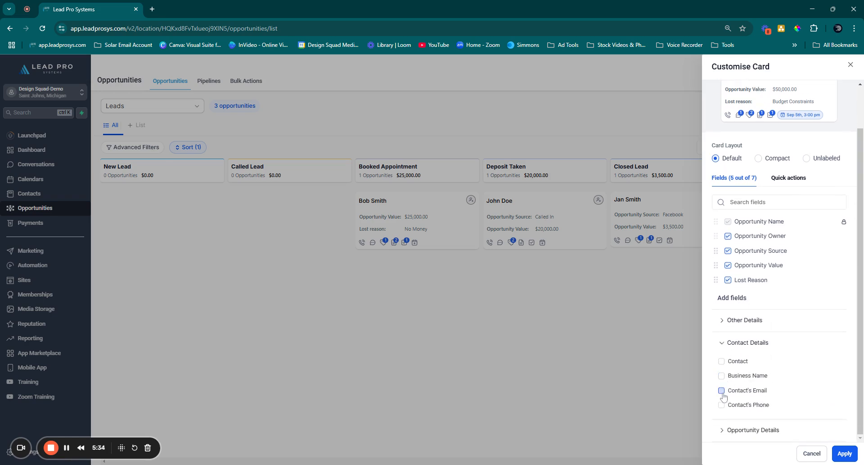
{"action": "left_click", "coordinate": [722, 390]}
{"action": "left_click", "coordinate": [721, 417]}
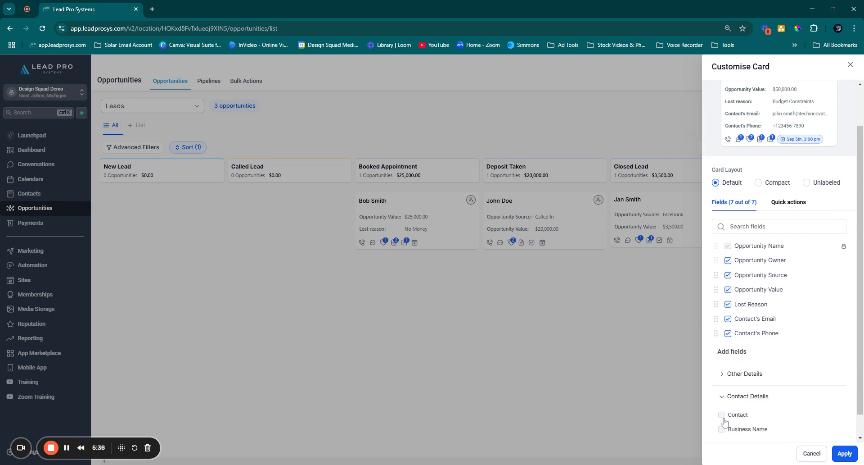
- Remove Opportunity Owner from the card fields and add Contact in its place
{"action": "scroll", "coordinate": [783, 118], "scroll_direction": "up", "scroll_amount": 2}
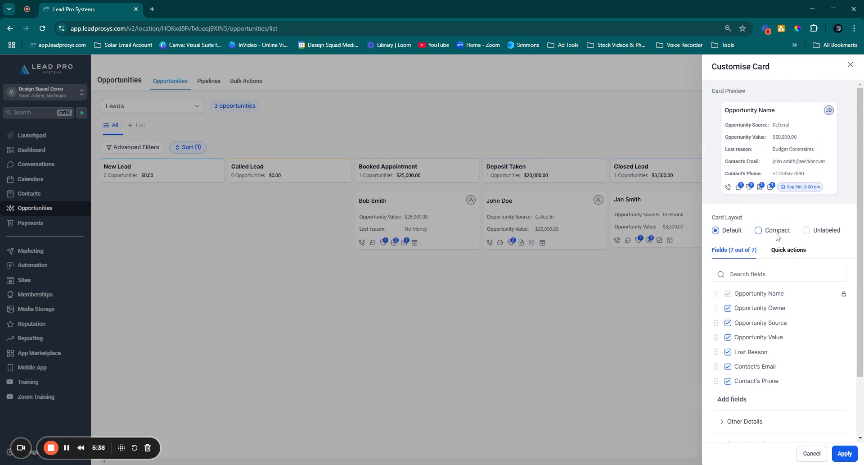
{"action": "scroll", "coordinate": [765, 314], "scroll_direction": "down", "scroll_amount": 2}
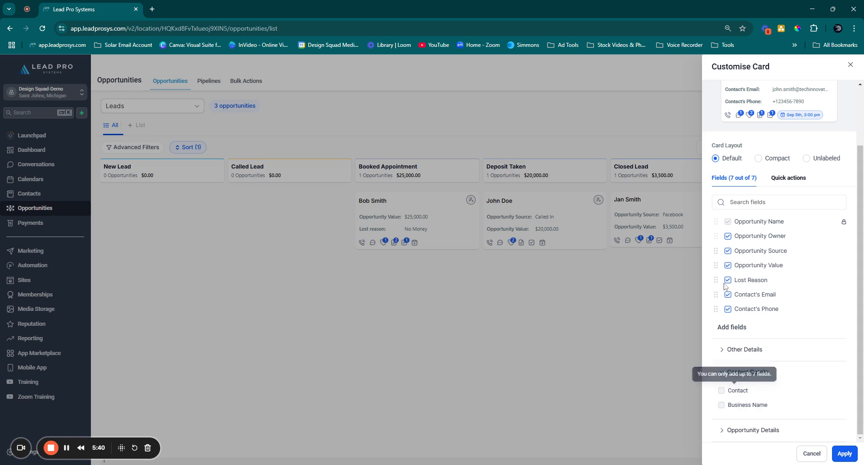
{"action": "scroll", "coordinate": [730, 259], "scroll_direction": "up", "scroll_amount": 1}
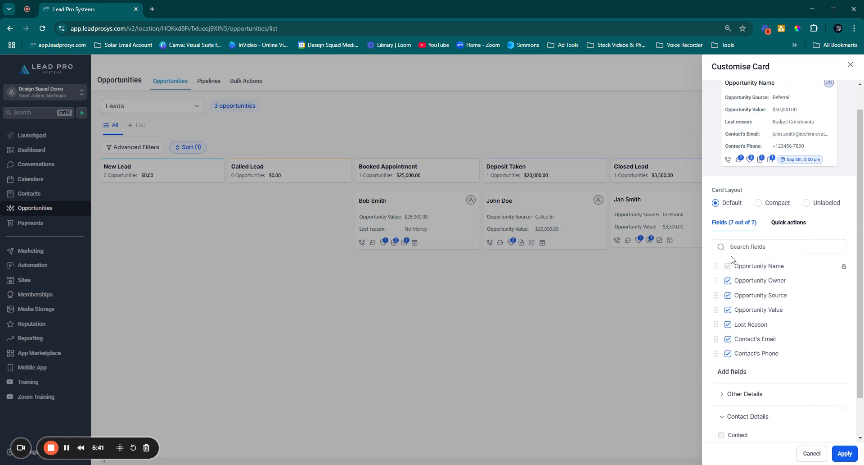
{"action": "left_click", "coordinate": [728, 282]}
{"action": "scroll", "coordinate": [769, 324], "scroll_direction": "down", "scroll_amount": 1}
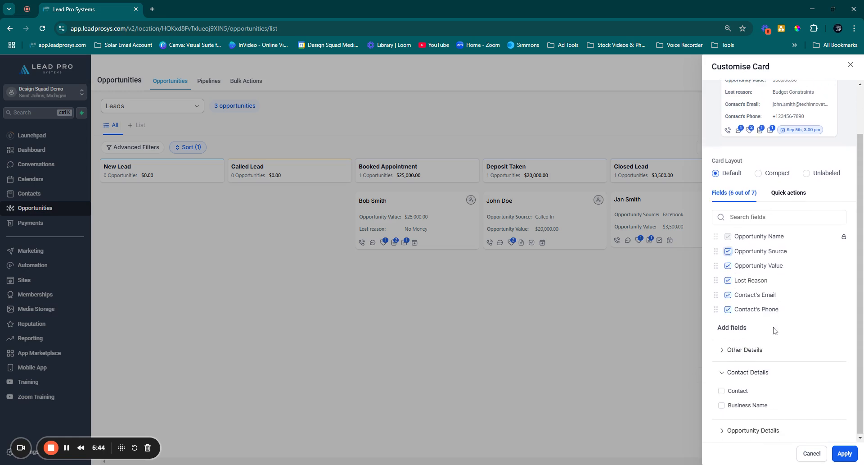
{"action": "left_click", "coordinate": [721, 391]}
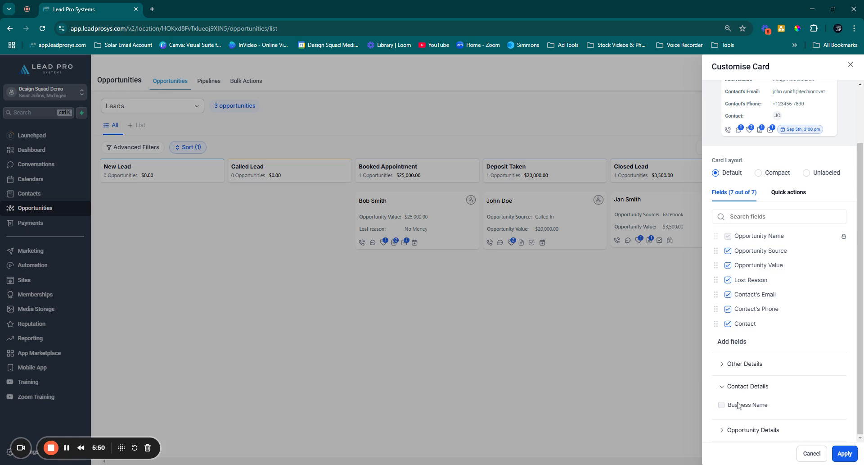
- Replace the Contact field with Business Name on the card and apply the customised card fields
{"action": "left_click", "coordinate": [726, 364]}
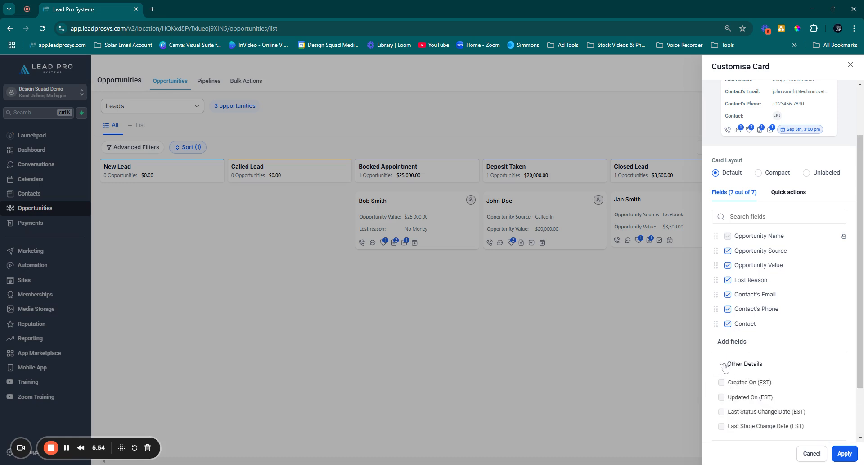
{"action": "scroll", "coordinate": [740, 366], "scroll_direction": "up", "scroll_amount": 1}
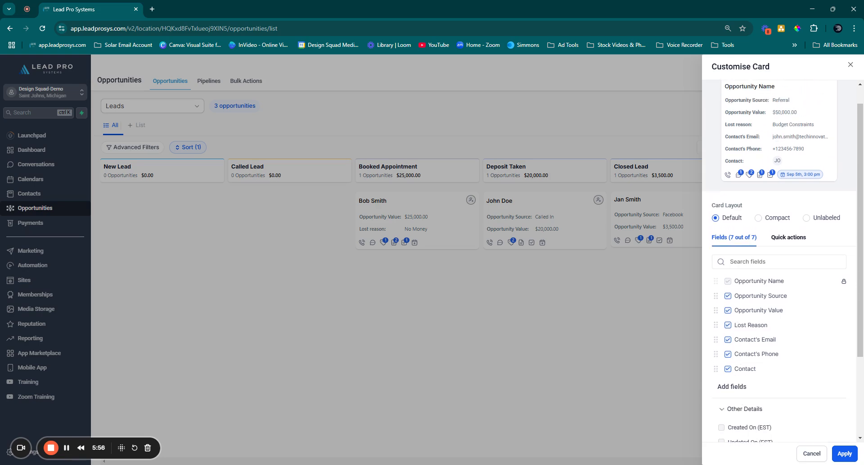
{"action": "scroll", "coordinate": [740, 365], "scroll_direction": "up", "scroll_amount": 1}
{"action": "scroll", "coordinate": [749, 360], "scroll_direction": "down", "scroll_amount": 3}
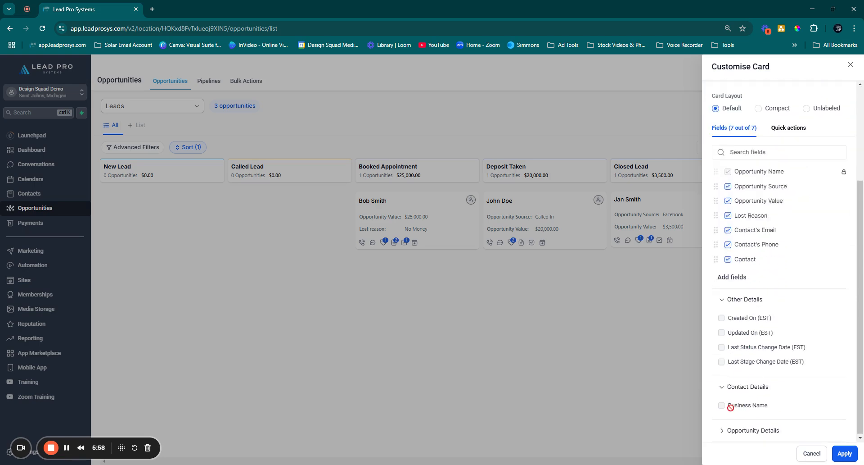
{"action": "left_click", "coordinate": [728, 259]}
{"action": "left_click", "coordinate": [722, 404]}
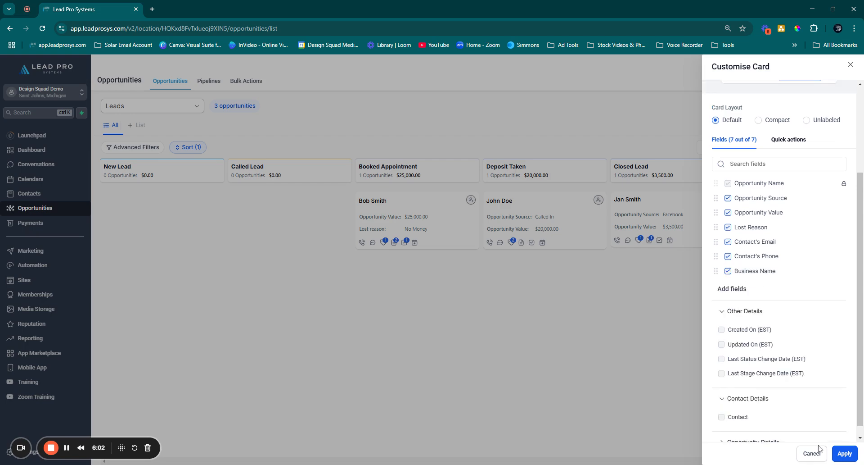
{"action": "left_click", "coordinate": [844, 452]}
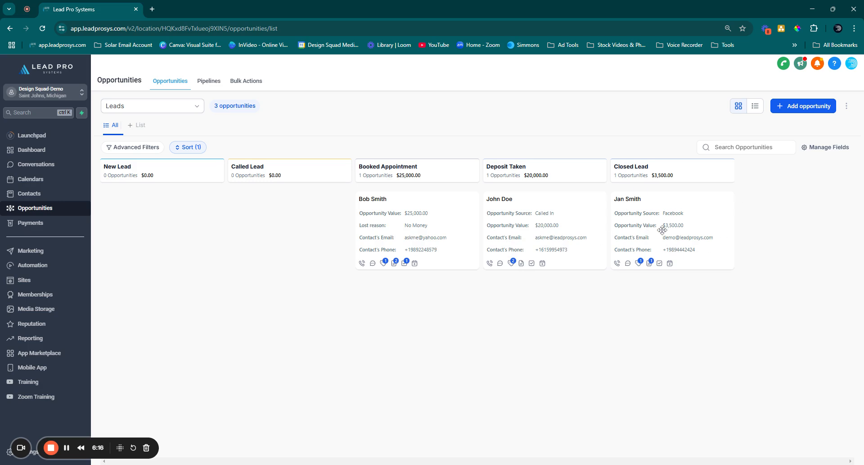
- Switch the Call and Unread conversations quick actions off and back on in the card settings and apply them
{"action": "left_click", "coordinate": [828, 147]}
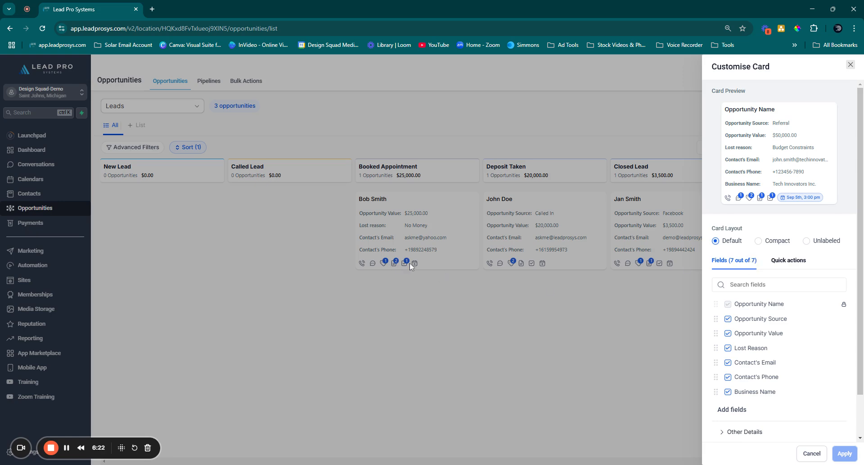
{"action": "mouse_move", "coordinate": [749, 202]}
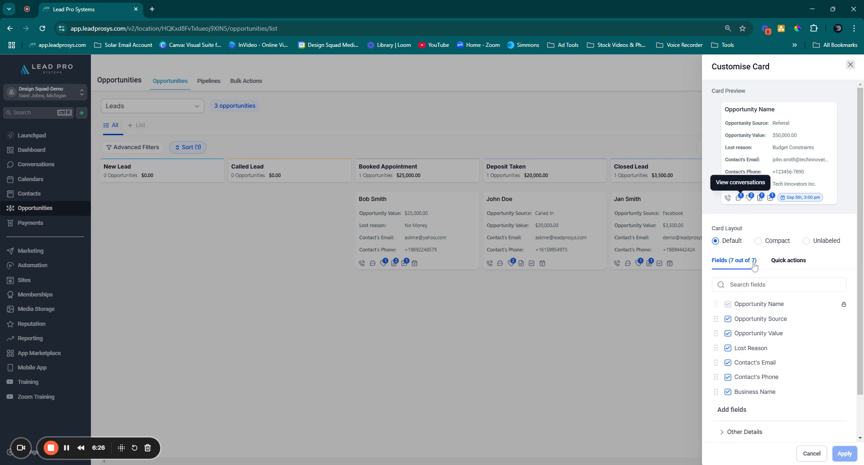
{"action": "left_click", "coordinate": [786, 261]}
{"action": "left_click", "coordinate": [728, 300]}
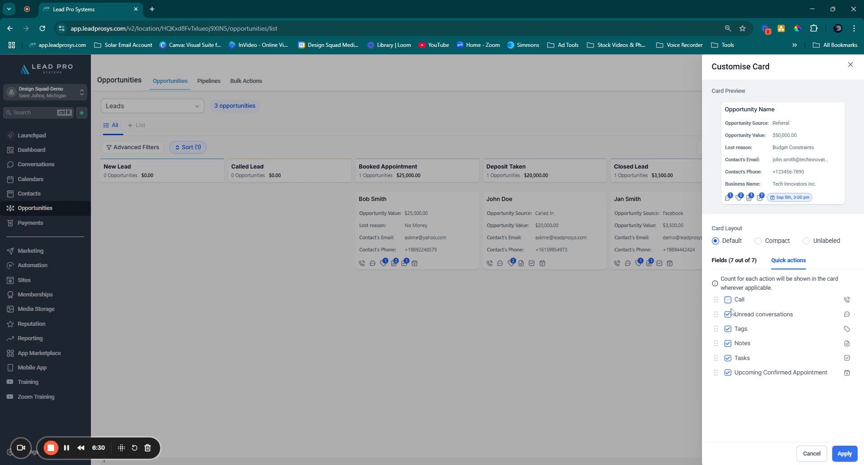
{"action": "left_click", "coordinate": [729, 314]}
{"action": "left_click", "coordinate": [728, 300]}
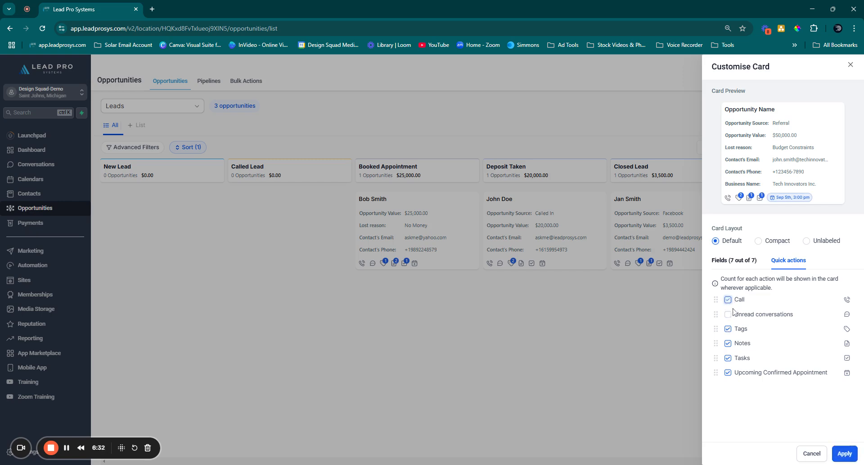
{"action": "left_click", "coordinate": [728, 313]}
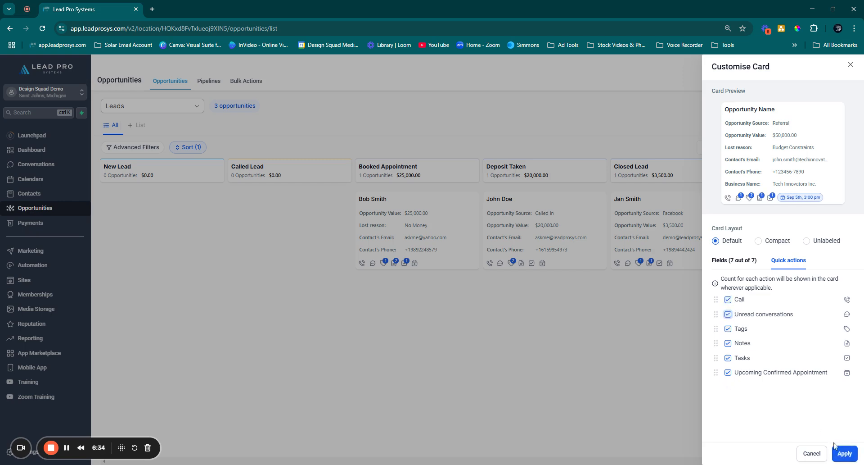
{"action": "left_click", "coordinate": [845, 454]}
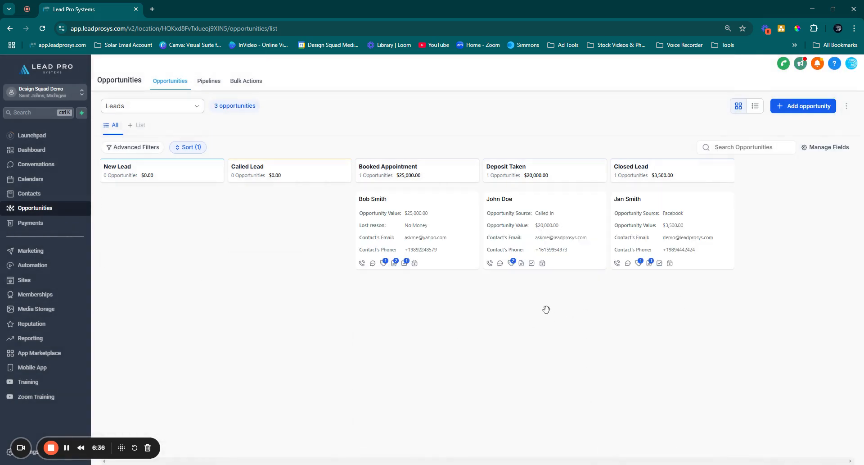
- Review the tasks, notes and opportunity details of the Booked Appointment opportunity and close the record
{"action": "mouse_move", "coordinate": [396, 265]}
{"action": "mouse_move", "coordinate": [394, 266]}
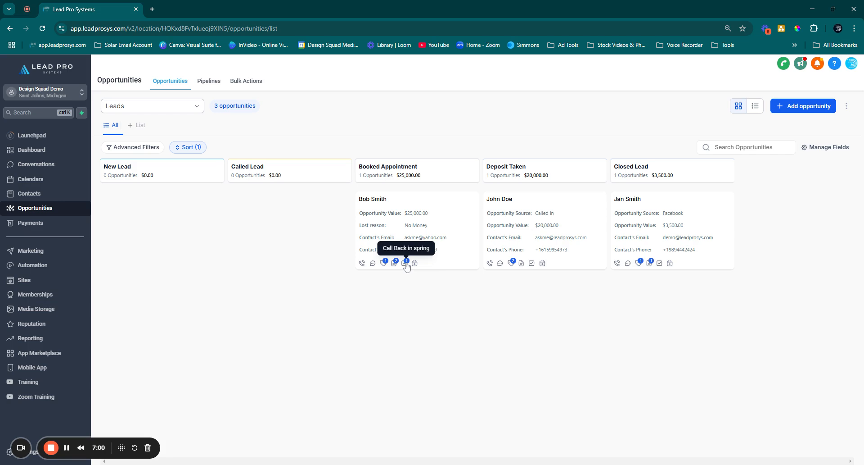
{"action": "left_click", "coordinate": [407, 265]}
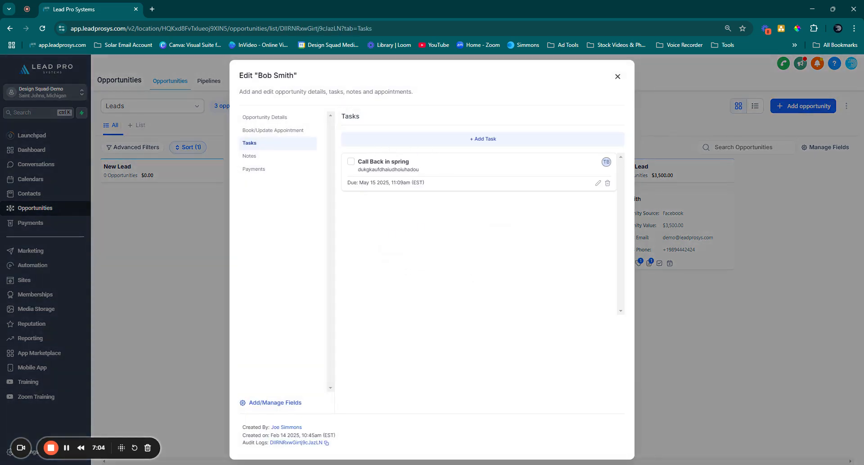
{"action": "left_click", "coordinate": [247, 160]}
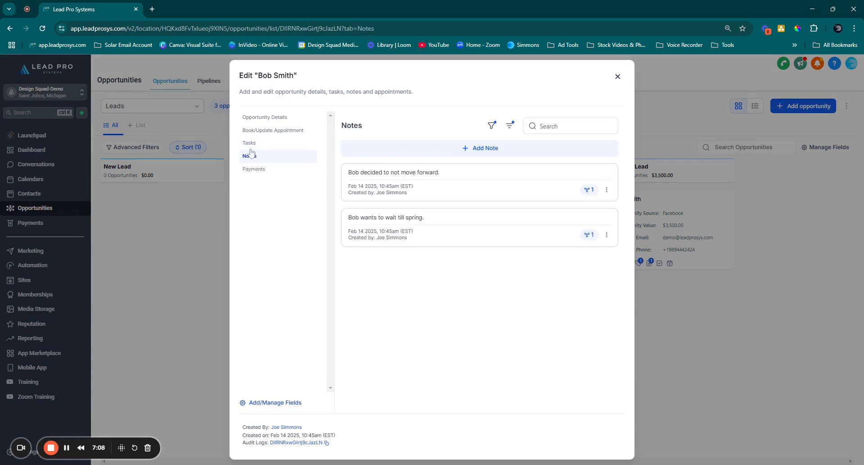
{"action": "left_click", "coordinate": [259, 118]}
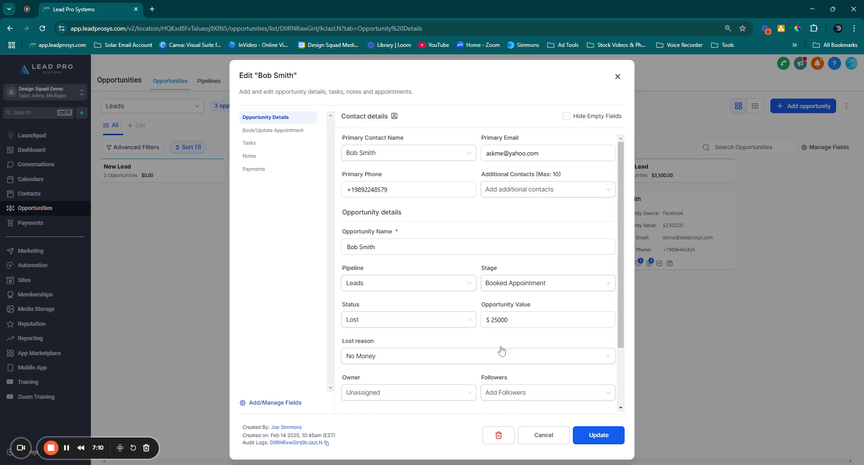
{"action": "left_click", "coordinate": [617, 76]}
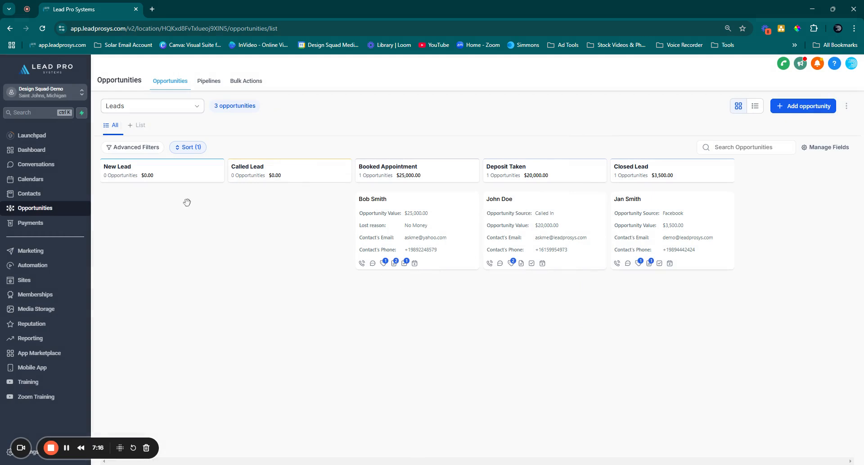
- Filter the opportunities by status Open and Won, apply the filter and return to the board
{"action": "left_click", "coordinate": [121, 148]}
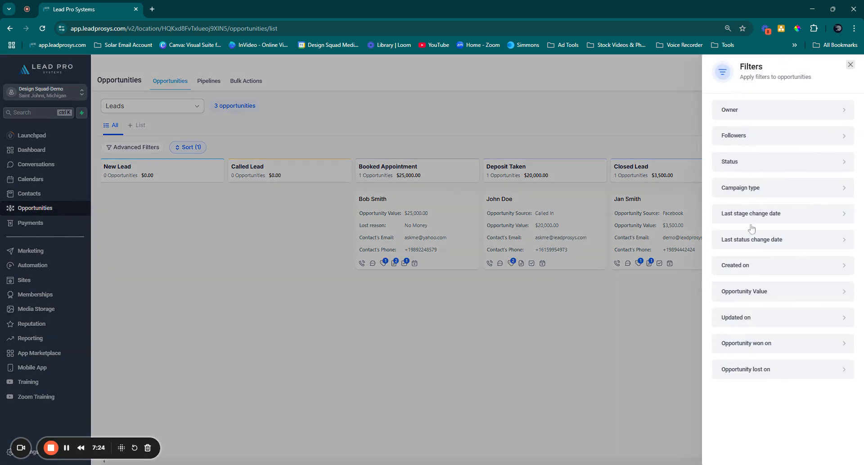
{"action": "left_click", "coordinate": [755, 163]}
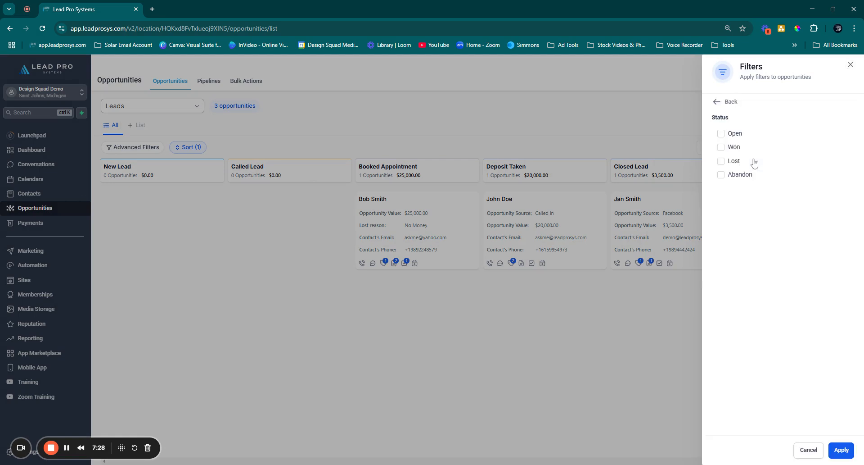
{"action": "left_click", "coordinate": [721, 133]}
{"action": "left_click", "coordinate": [722, 147]}
{"action": "left_click", "coordinate": [842, 451]}
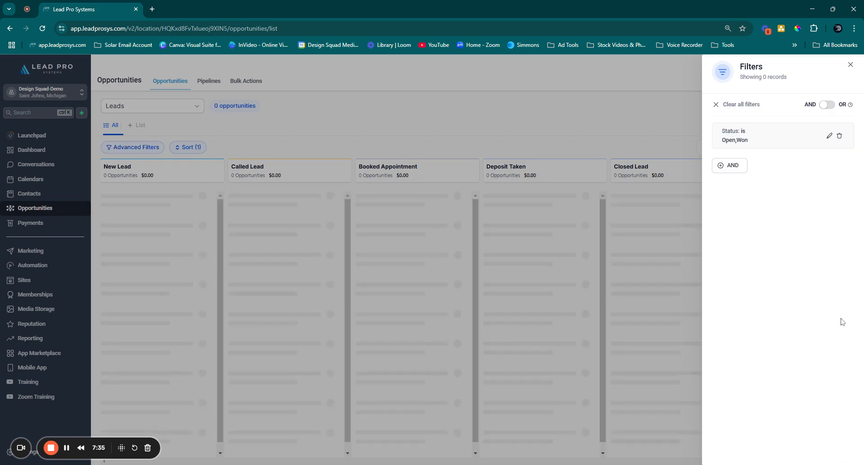
{"action": "left_click", "coordinate": [851, 65]}
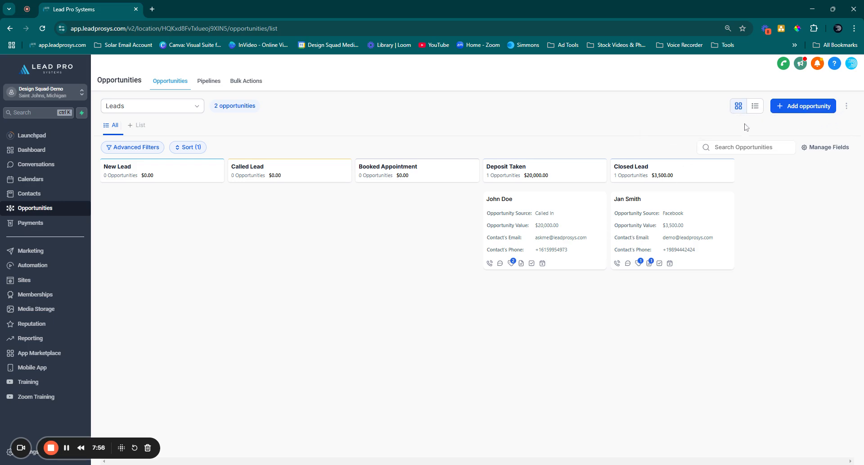
- Add Lost to the status filter, apply the change and return to the board
{"action": "left_click", "coordinate": [125, 147]}
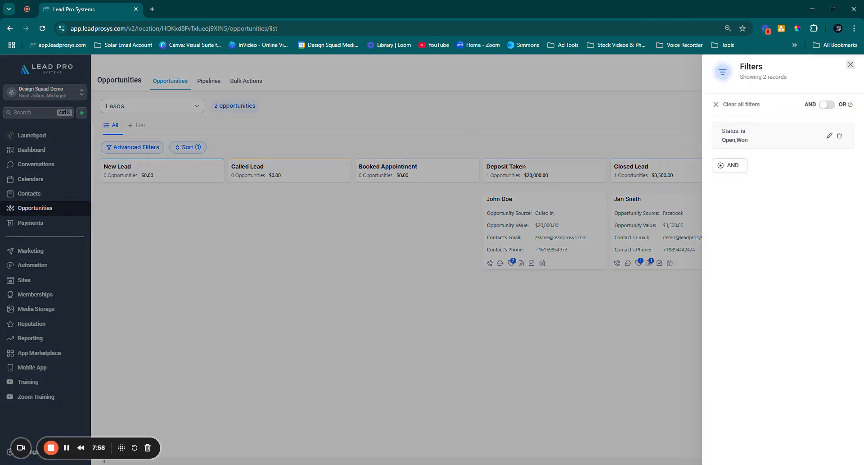
{"action": "left_click", "coordinate": [828, 136]}
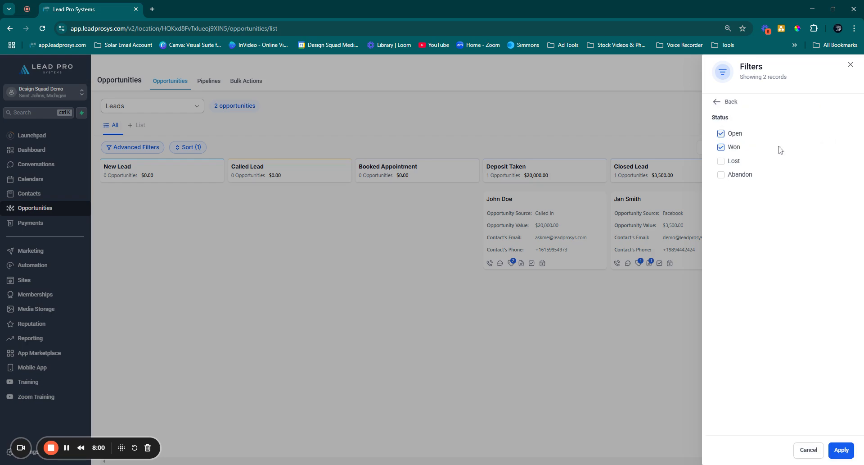
{"action": "left_click", "coordinate": [721, 160]}
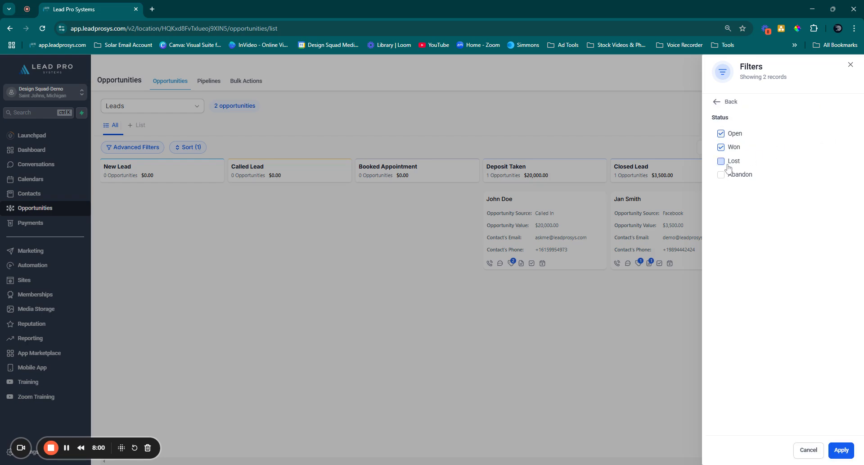
{"action": "left_click", "coordinate": [840, 450]}
{"action": "left_click", "coordinate": [851, 64]}
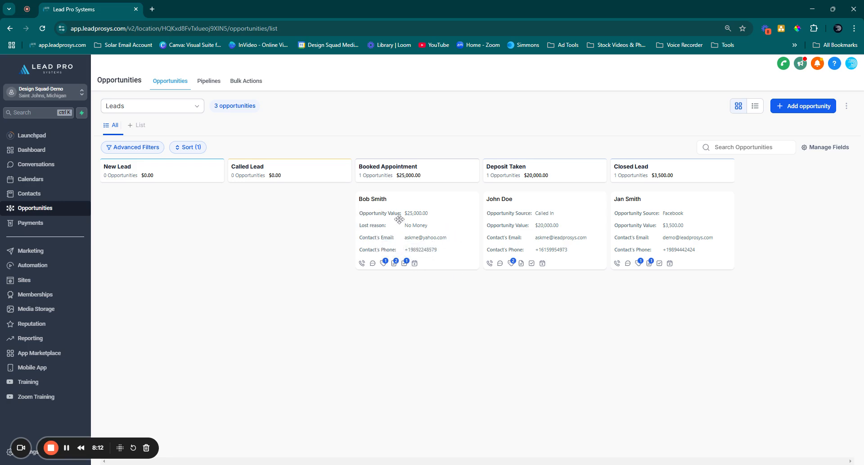
- Create the lost reason "Out Of Area" on the Booked Appointment opportunity, update the record and close it
{"action": "left_click", "coordinate": [464, 225]}
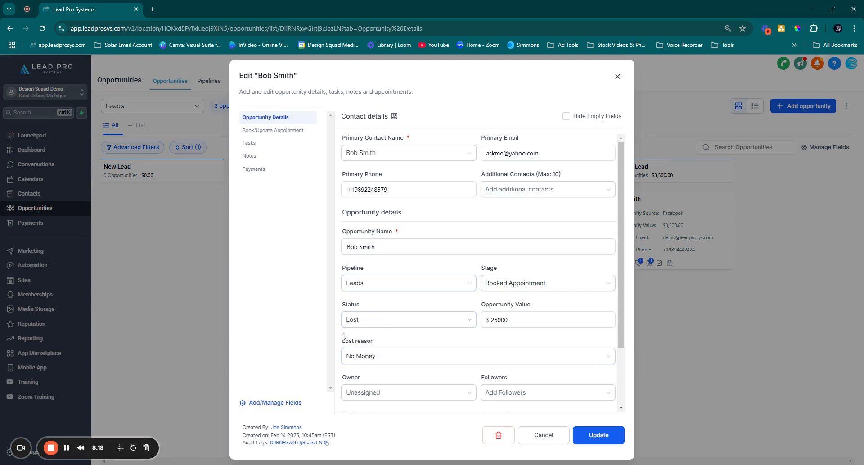
{"action": "left_click", "coordinate": [396, 358]}
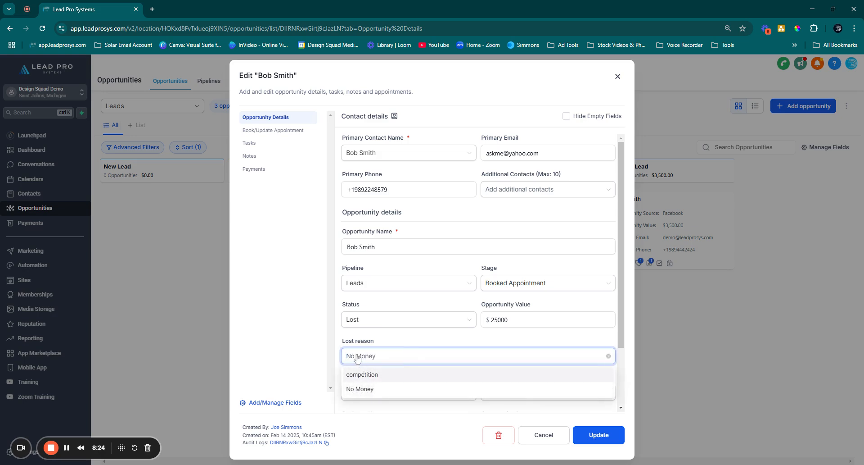
{"action": "type", "text": "Out Of Area"}
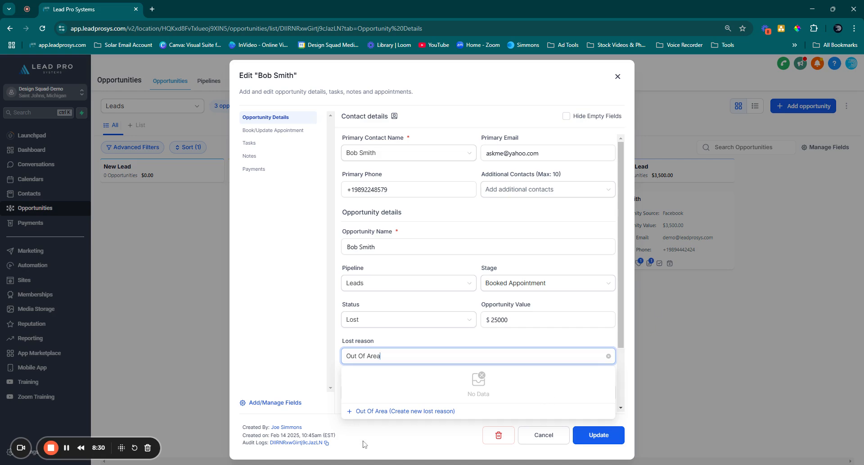
{"action": "left_click", "coordinate": [366, 411]}
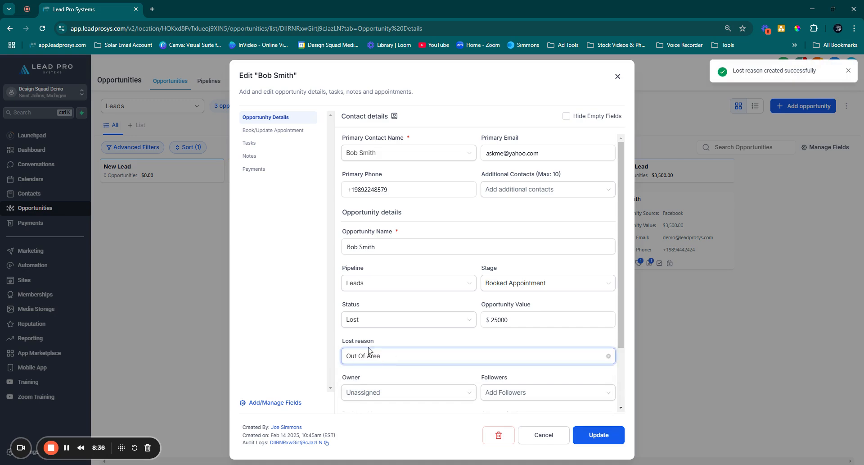
{"action": "left_click", "coordinate": [391, 359]}
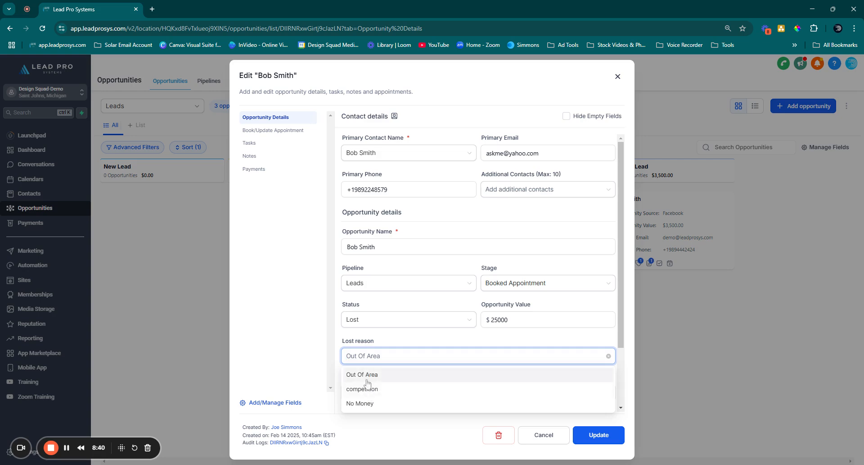
{"action": "left_click", "coordinate": [606, 439]}
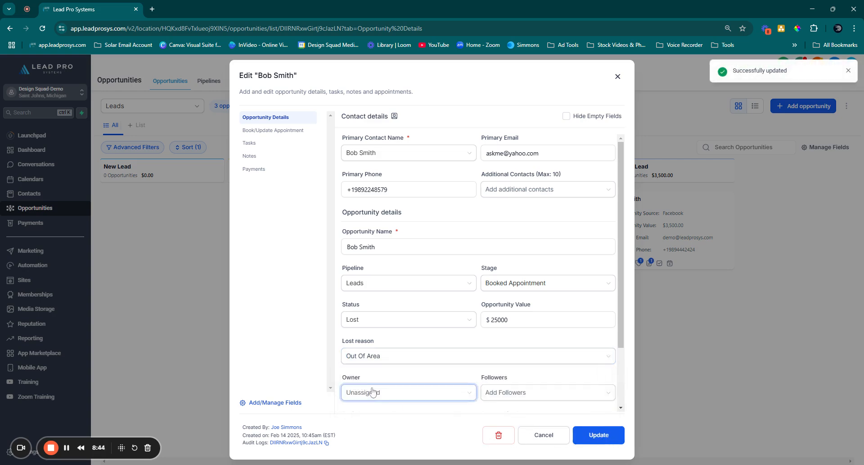
{"action": "scroll", "coordinate": [373, 392], "scroll_direction": "down", "scroll_amount": 3}
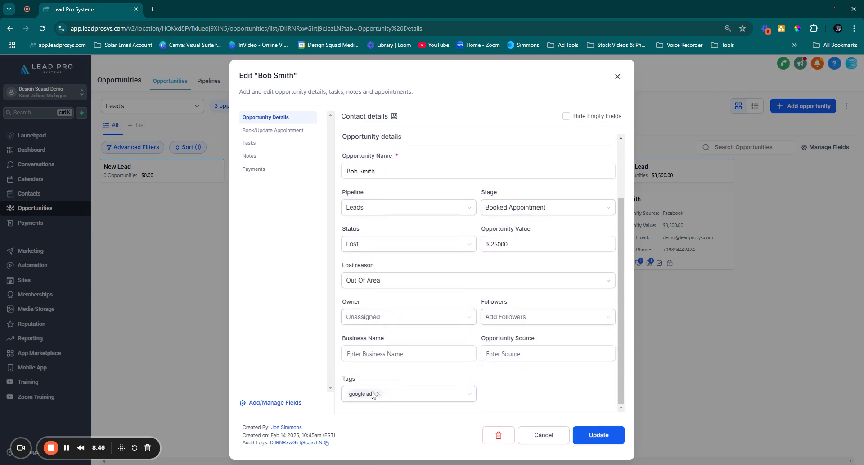
{"action": "left_click", "coordinate": [372, 395]}
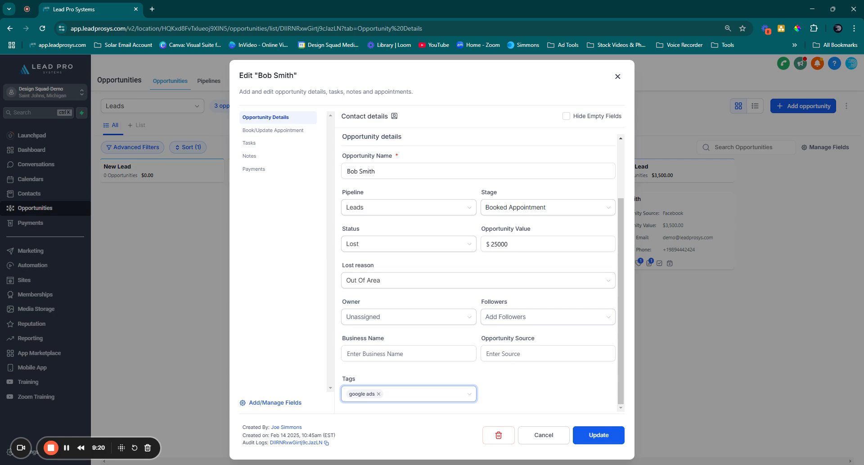
{"action": "left_click", "coordinate": [422, 373]}
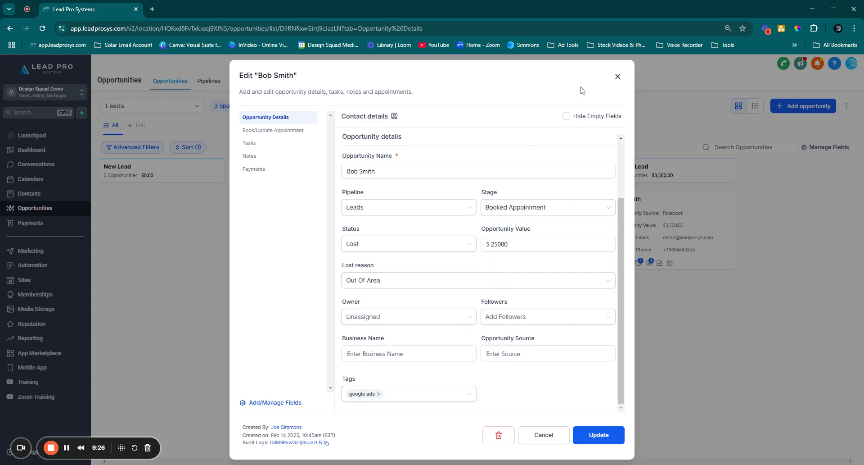
{"action": "left_click", "coordinate": [618, 78]}
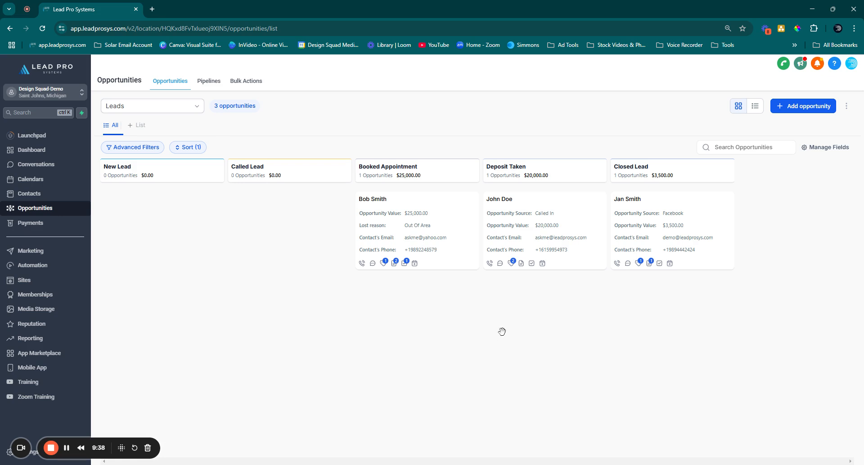
- Remove Lost from the status filter, apply the change and return to the board
{"action": "left_click", "coordinate": [130, 148]}
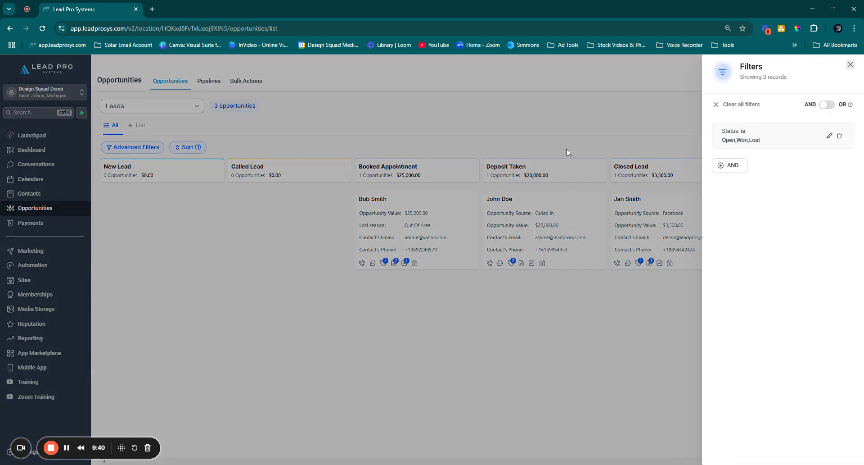
{"action": "left_click", "coordinate": [829, 136]}
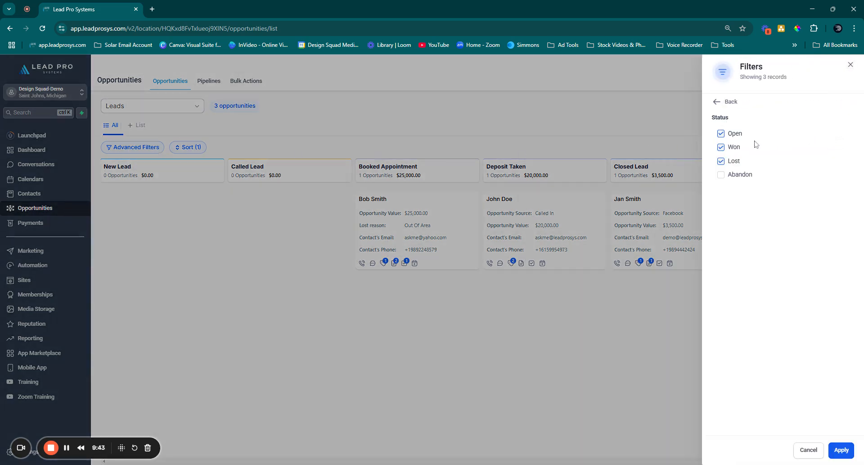
{"action": "left_click", "coordinate": [722, 160]}
{"action": "left_click", "coordinate": [840, 450]}
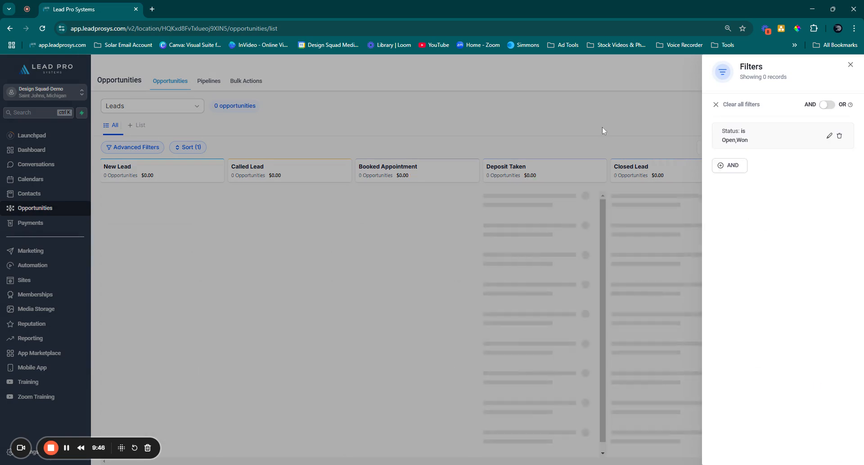
{"action": "left_click", "coordinate": [851, 65]}
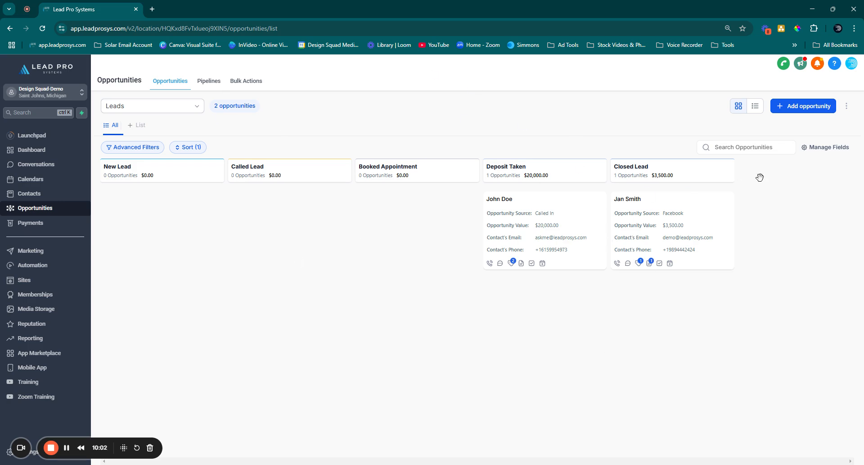
- Add Lost and Abandon to the status filter alongside Open and Won, apply the change and return to the board
{"action": "left_click", "coordinate": [131, 149]}
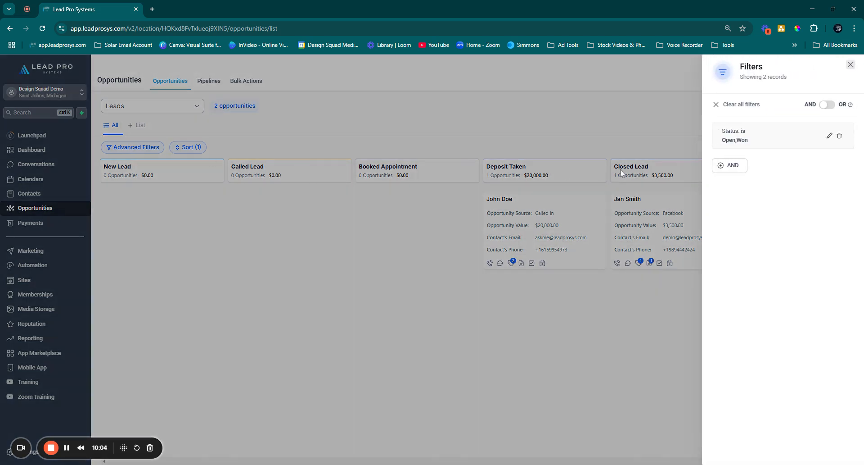
{"action": "left_click", "coordinate": [829, 137]}
{"action": "left_click", "coordinate": [721, 161]}
{"action": "left_click", "coordinate": [721, 174]}
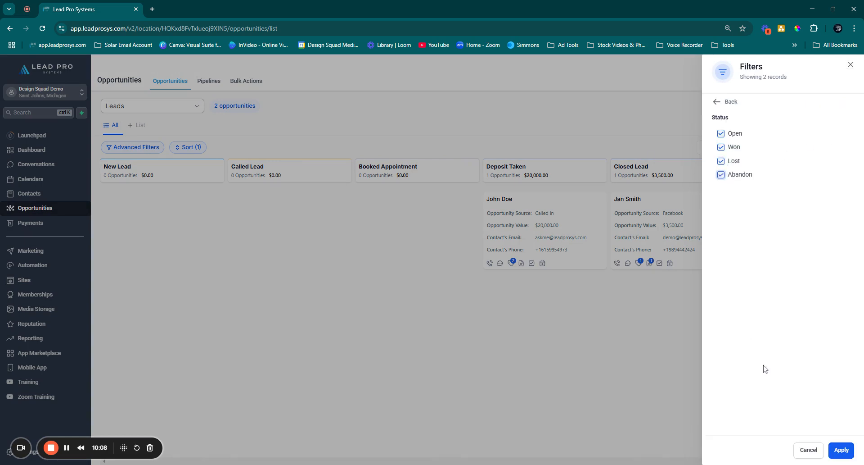
{"action": "left_click", "coordinate": [842, 450]}
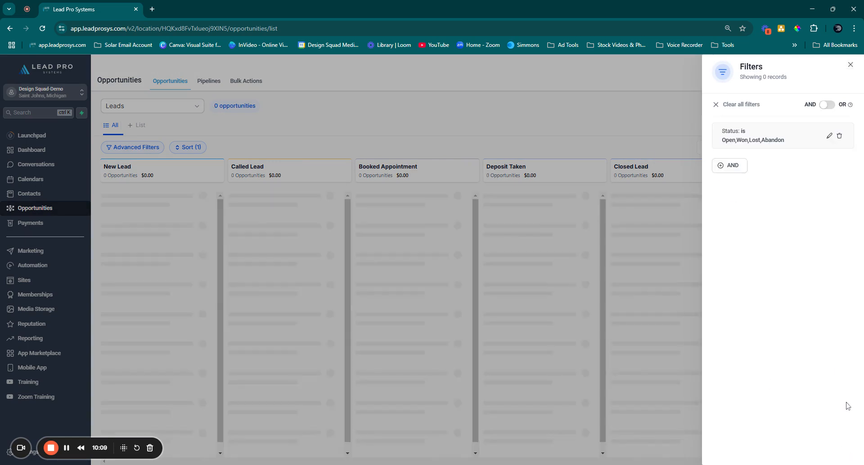
{"action": "left_click", "coordinate": [850, 64]}
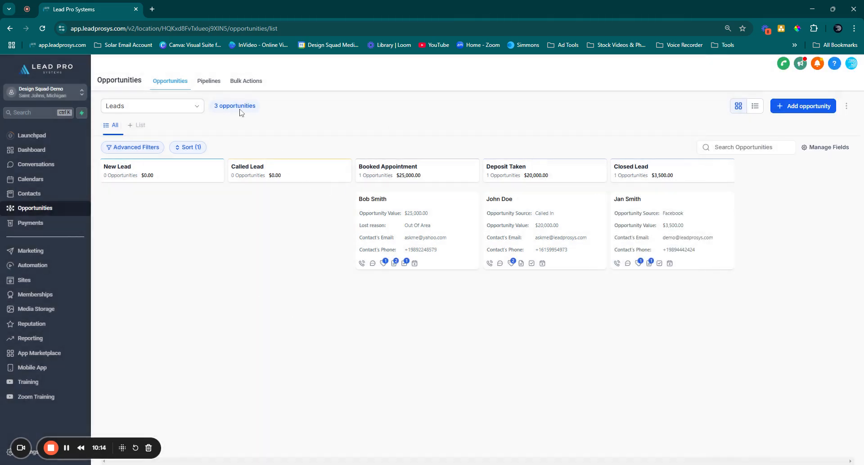
- Delete the status filter, view the date options for Opportunity lost on, and return to the board without applying any
{"action": "left_click", "coordinate": [120, 152]}
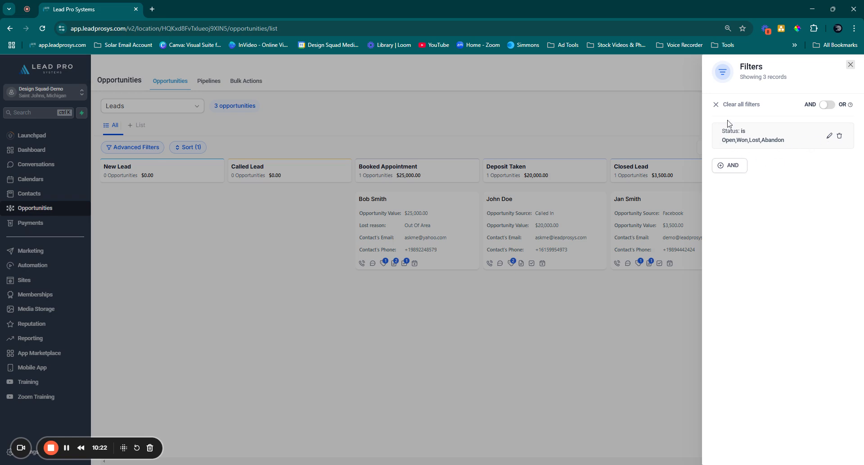
{"action": "left_click", "coordinate": [840, 136]}
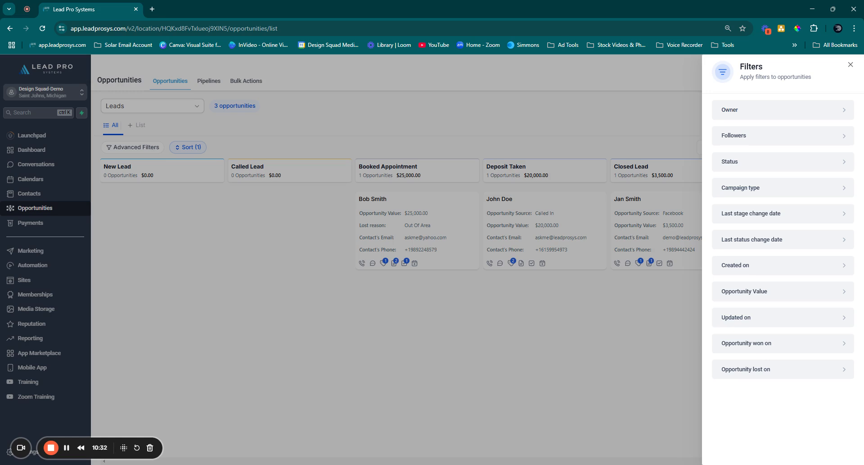
{"action": "left_click", "coordinate": [750, 373]}
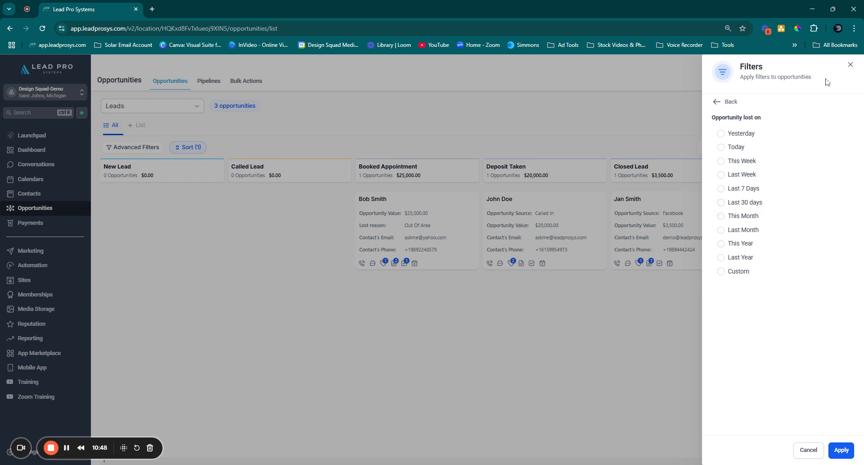
{"action": "left_click", "coordinate": [851, 65]}
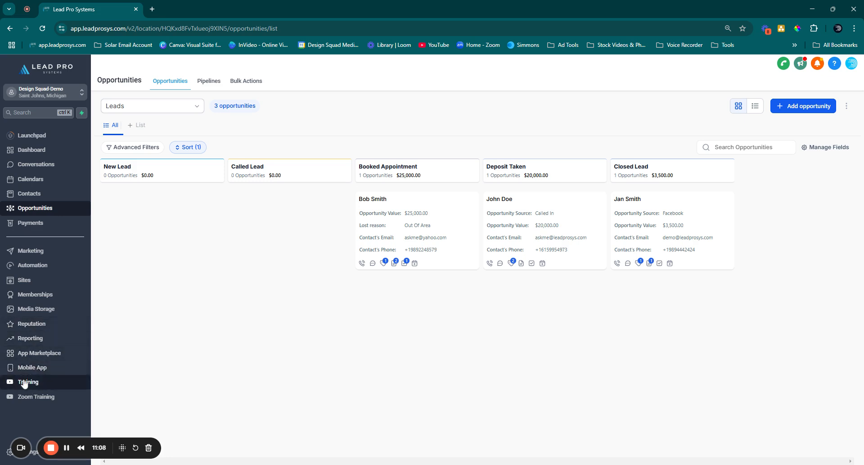
- Open the Lead Pro training channel on YouTube, look through its videos and return to the opportunities board
{"action": "left_click", "coordinate": [25, 384]}
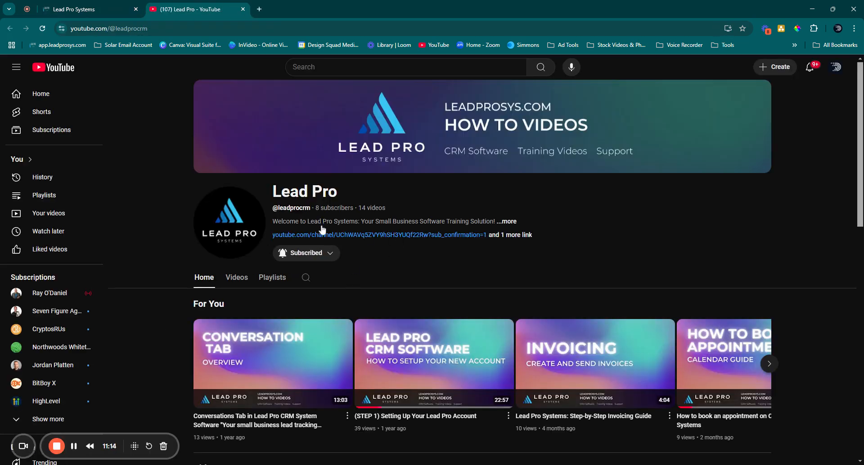
{"action": "scroll", "coordinate": [417, 301], "scroll_direction": "down", "scroll_amount": 4}
{"action": "scroll", "coordinate": [416, 302], "scroll_direction": "down", "scroll_amount": 3}
{"action": "scroll", "coordinate": [416, 302], "scroll_direction": "up", "scroll_amount": 7}
{"action": "left_click", "coordinate": [90, 10]}
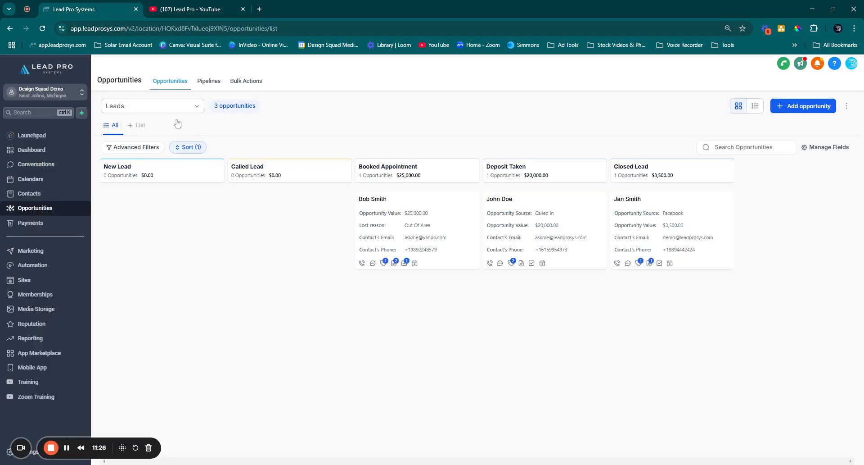